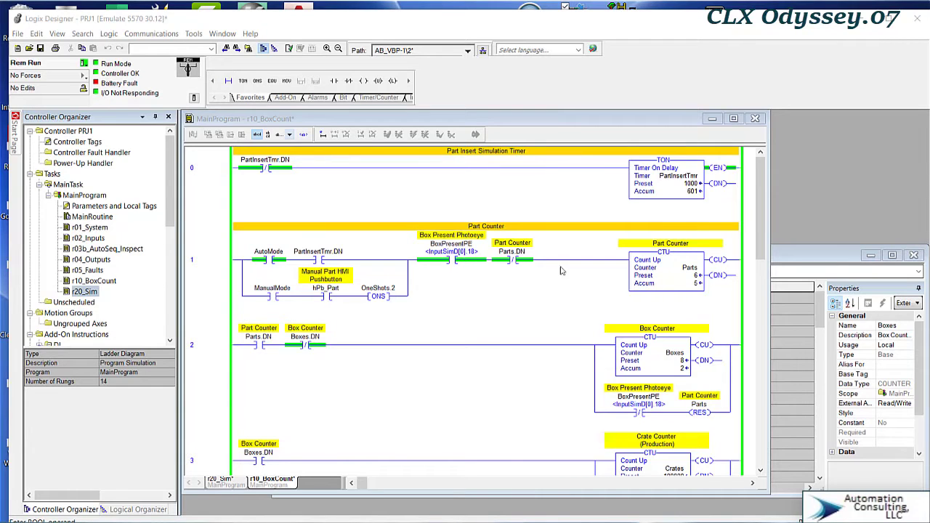
Examine the part, box and crate counter rungs in r10_BoxCount and the simulation timer rungs in r20_Sim.
left_click(762, 235)
left_click_drag(761, 234, 756, 326)
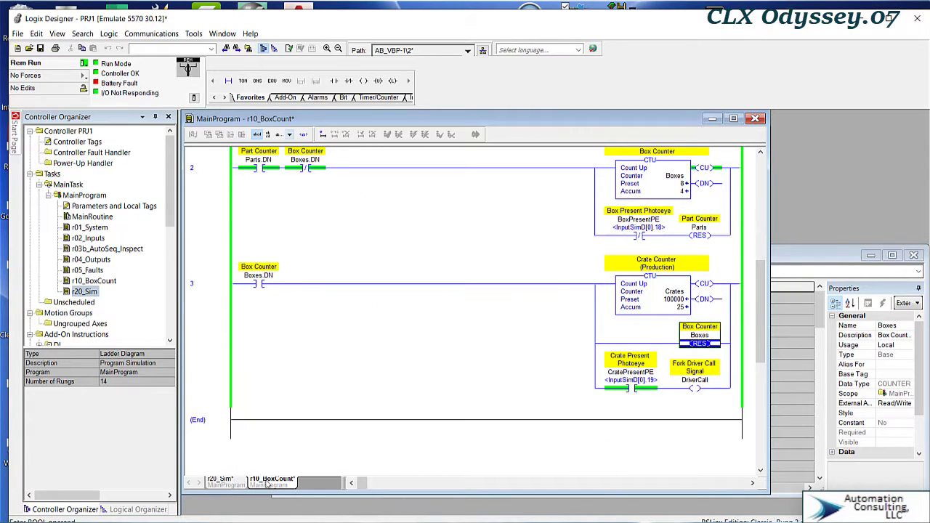
left_click(220, 480)
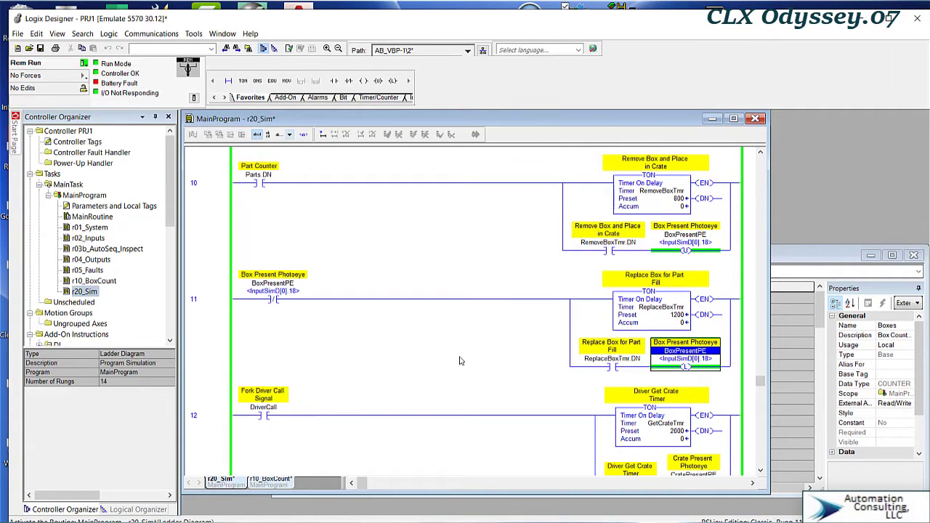
scroll(449, 368, "up", 3)
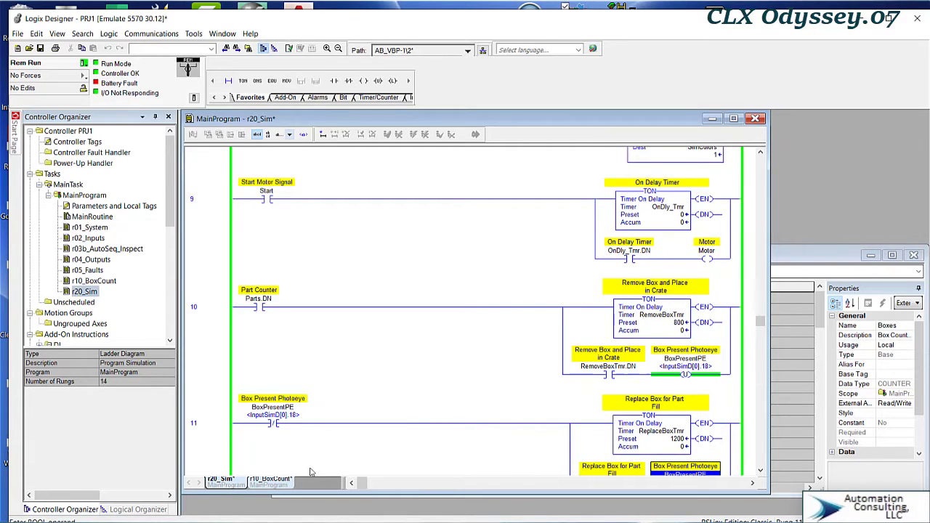
left_click(273, 482)
scroll(626, 255, "up", 2)
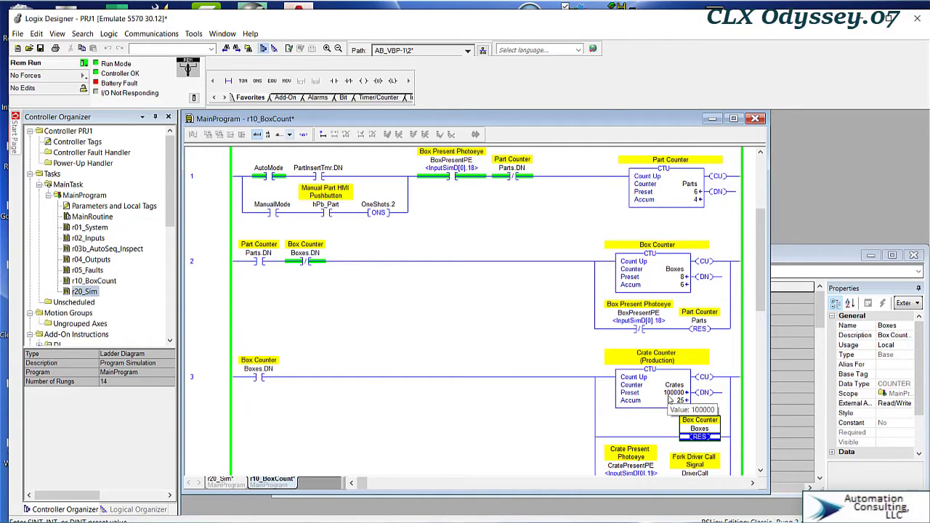
mouse_move(681, 404)
scroll(682, 404, "down", 1)
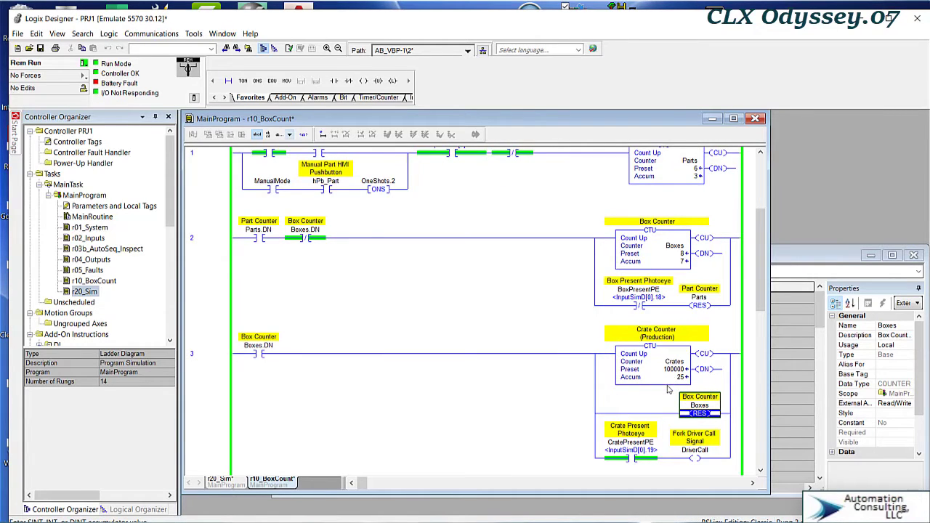
scroll(661, 387, "up", 1)
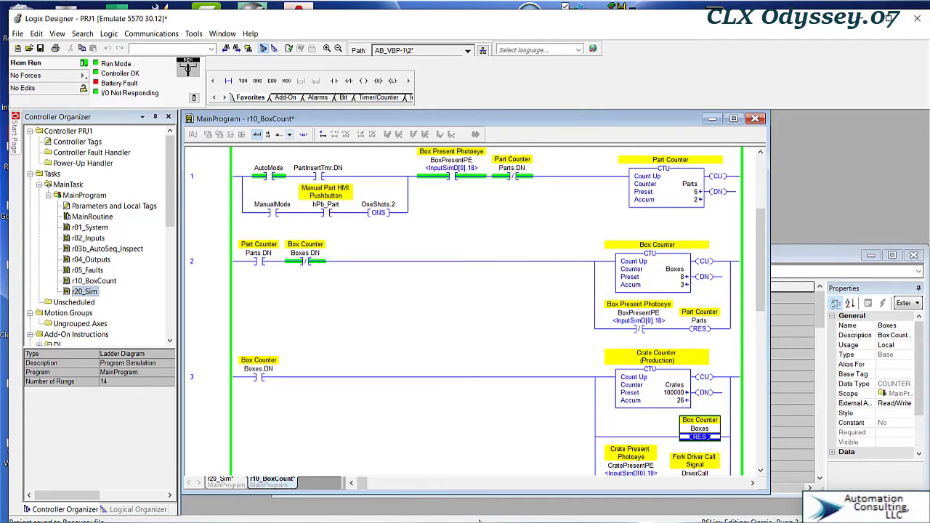
Switch to the RSLinx Classic Gateway already running in the background and place its window over the ladder editor.
mouse_move(462, 512)
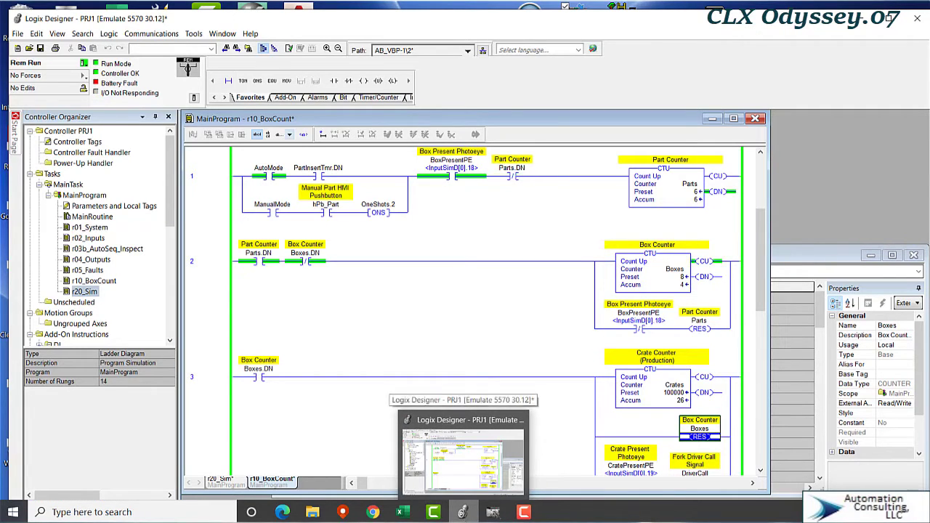
left_click(828, 512)
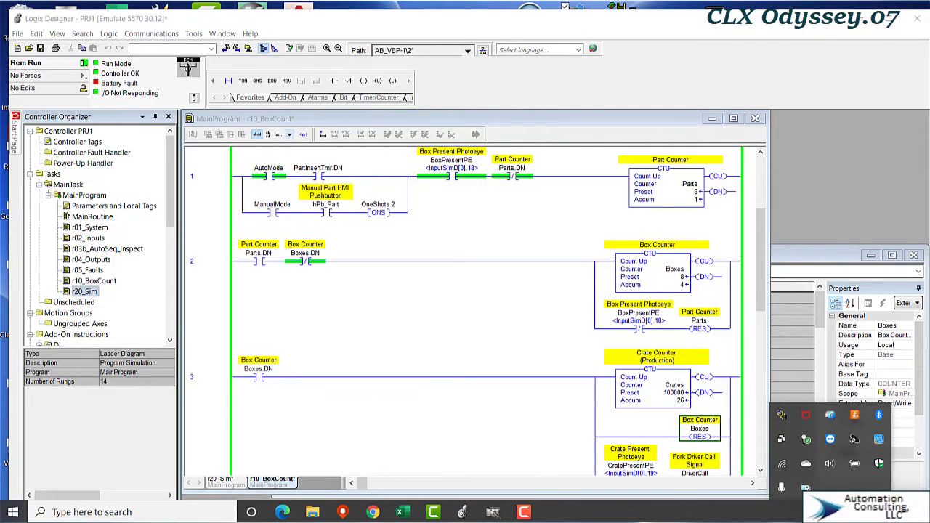
double_click(803, 440)
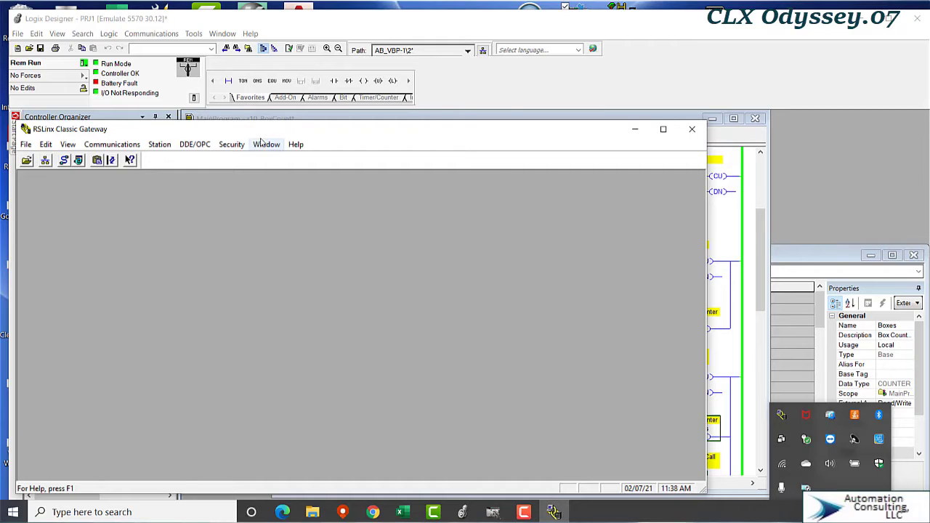
left_click_drag(257, 132, 318, 122)
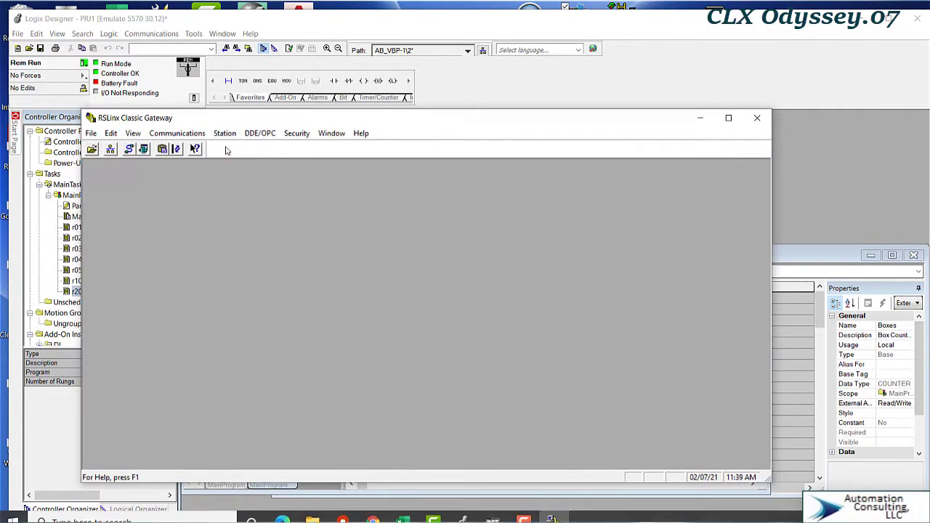
Browse the communication network with RSWho and expand the AB_VBP-1 virtual chassis.
left_click(260, 133)
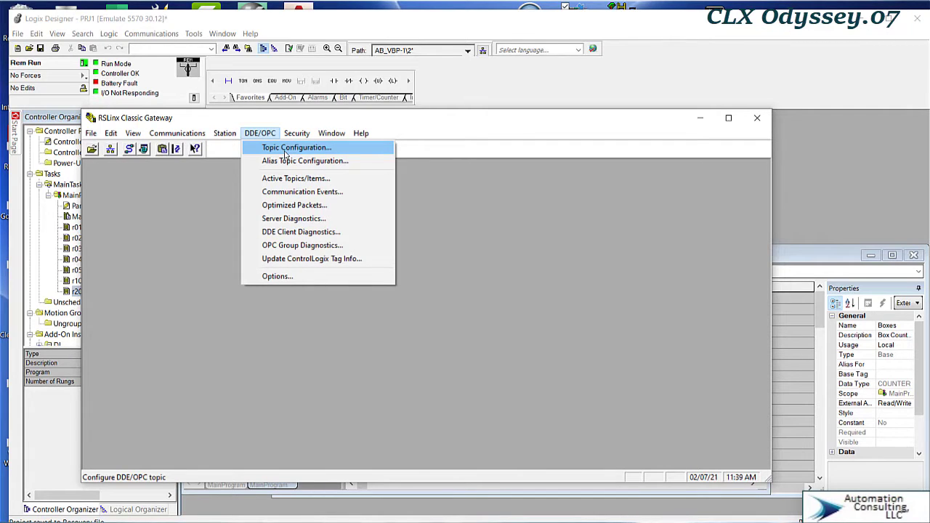
left_click(204, 211)
left_click(177, 133)
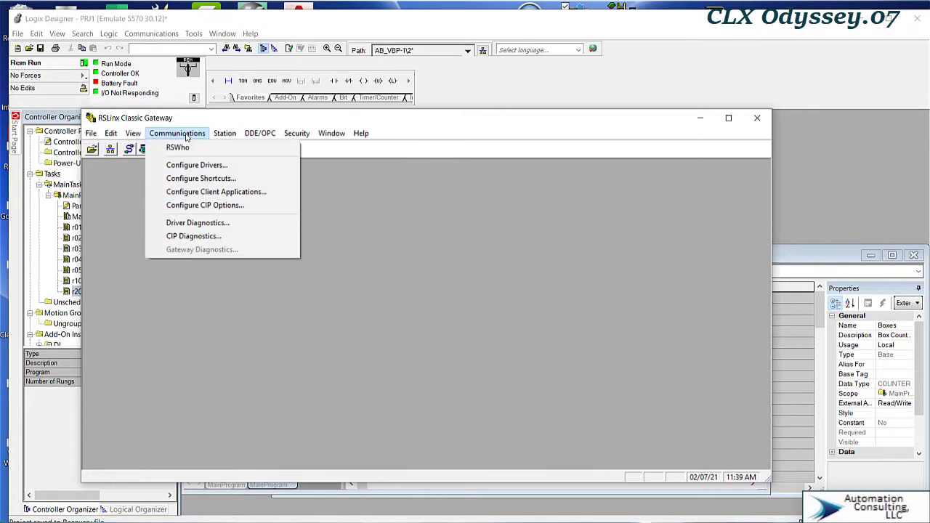
left_click(181, 148)
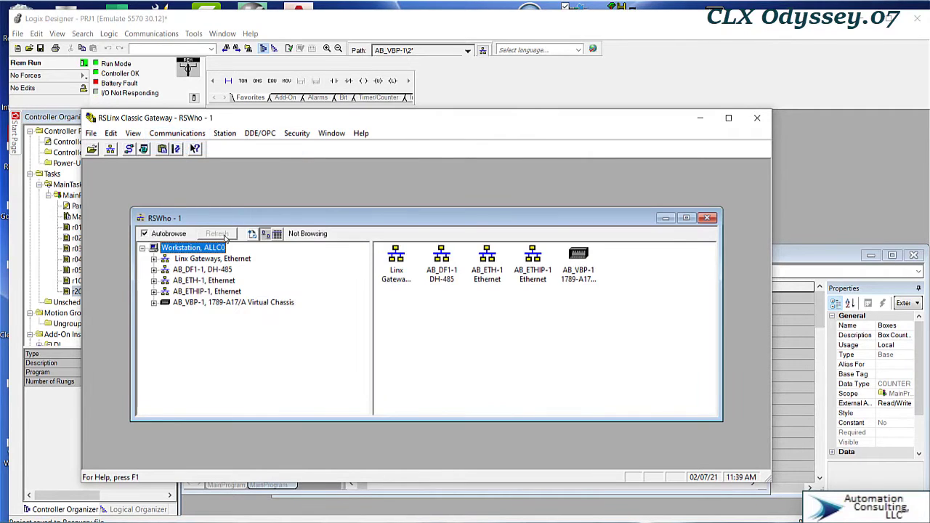
left_click(153, 302)
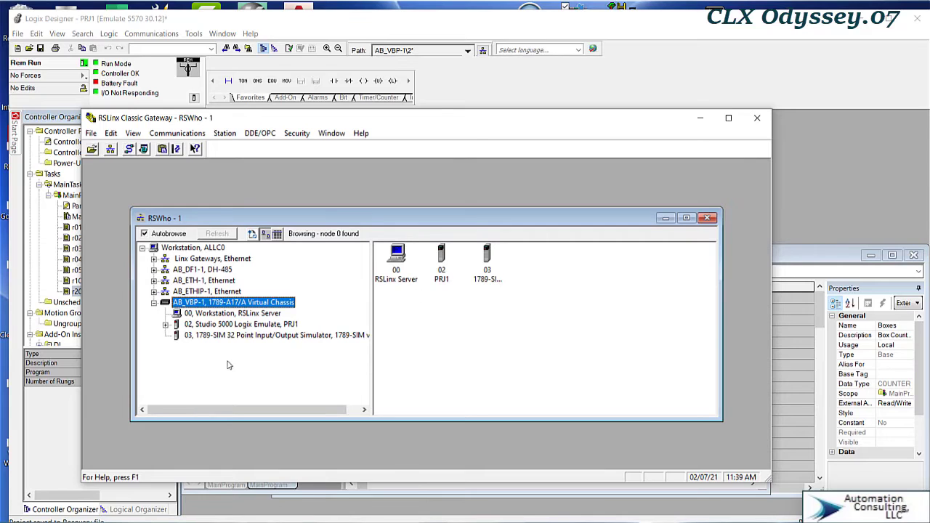
Create a new DDE/OPC topic named PRJ1 from the slot 02 Studio 5000 Logix Emulate controller and accept the topic update.
left_click(246, 325)
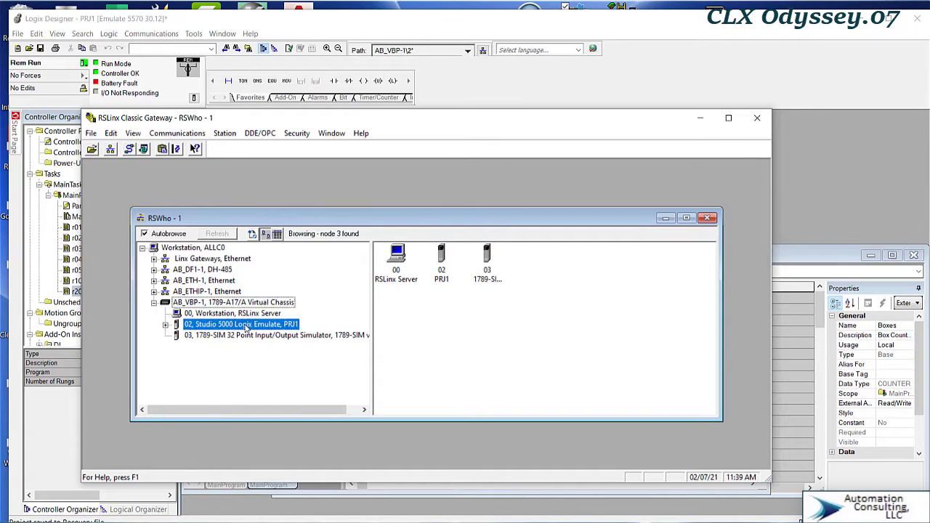
right_click(245, 328)
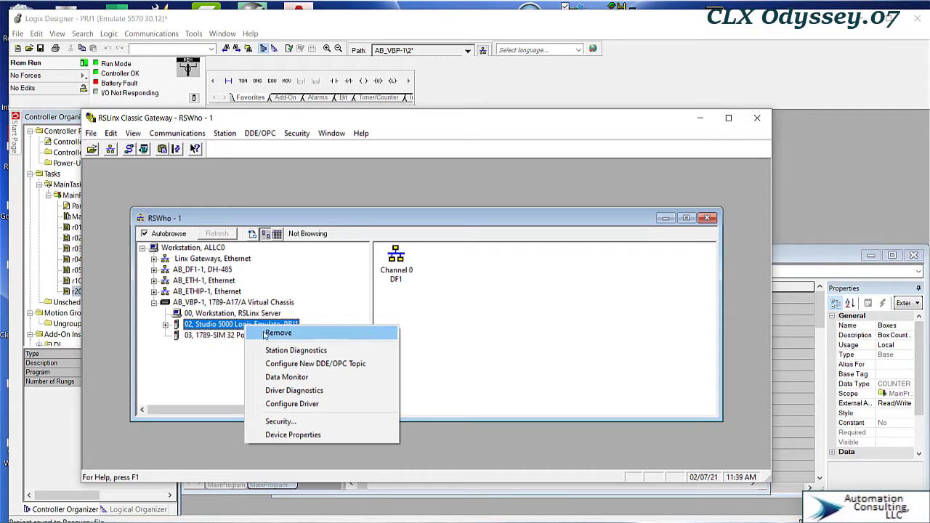
left_click(309, 364)
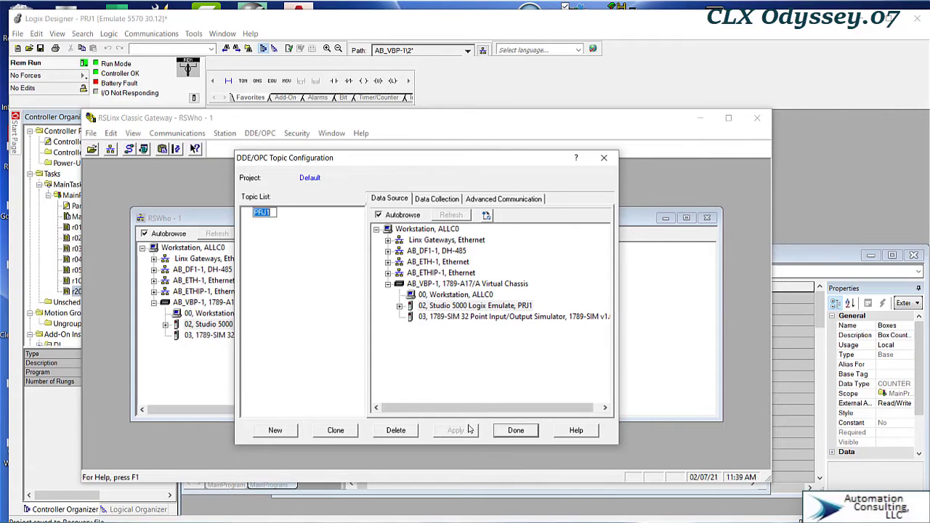
left_click(516, 430)
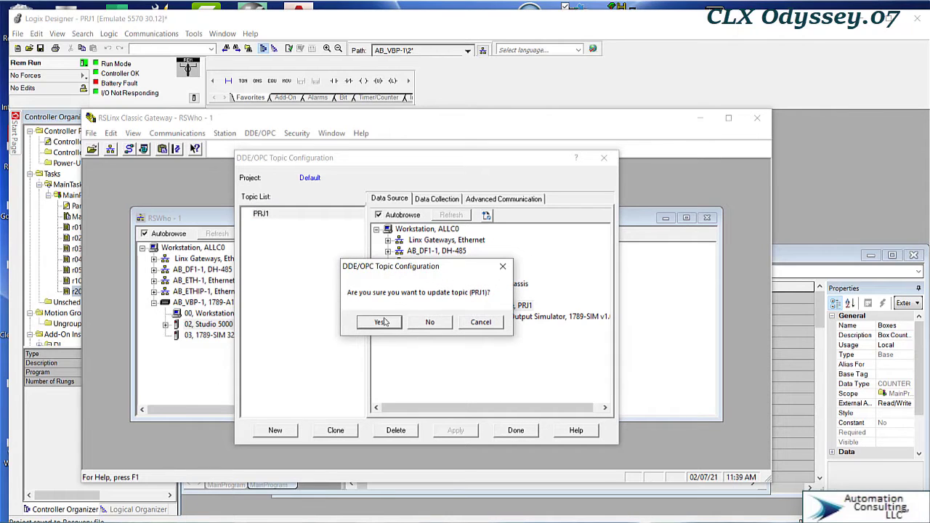
left_click(378, 322)
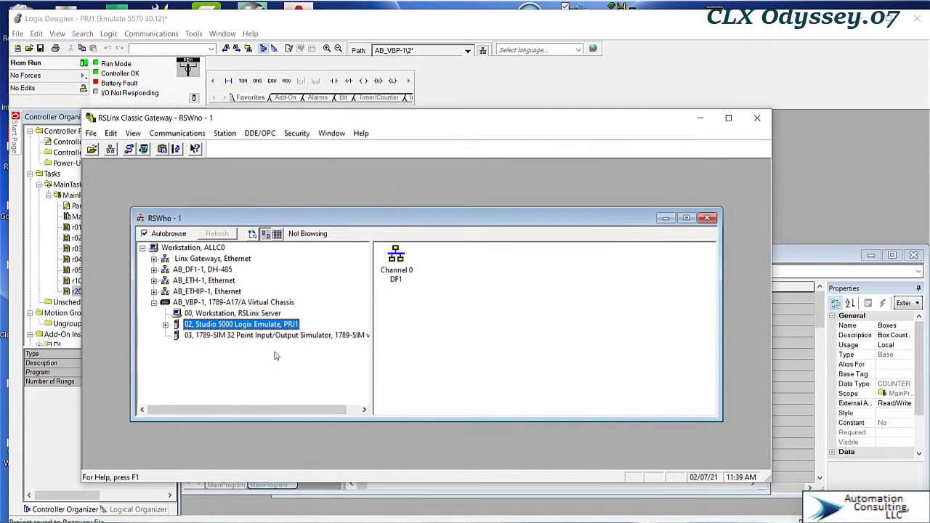
Check the data source assigned to topic PRJ1 in the DDE/OPC topic configuration.
left_click(259, 133)
left_click(289, 150)
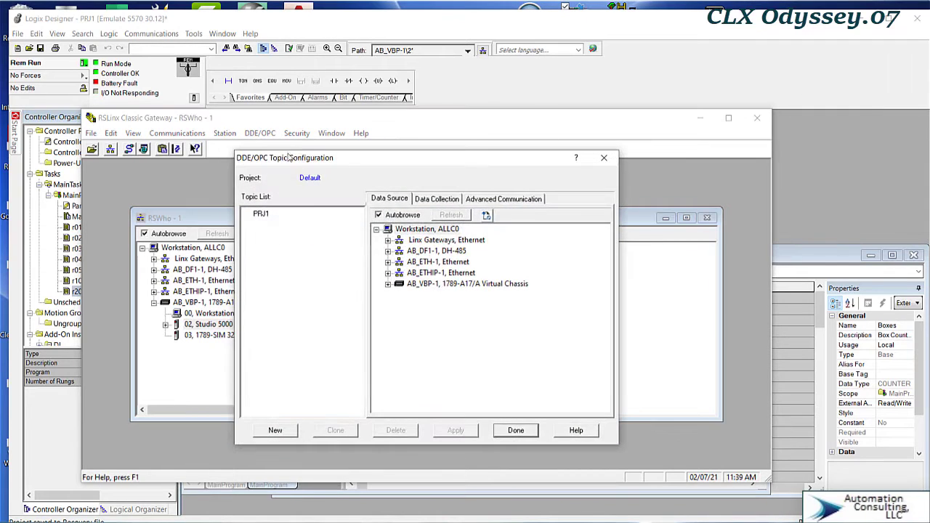
left_click(261, 215)
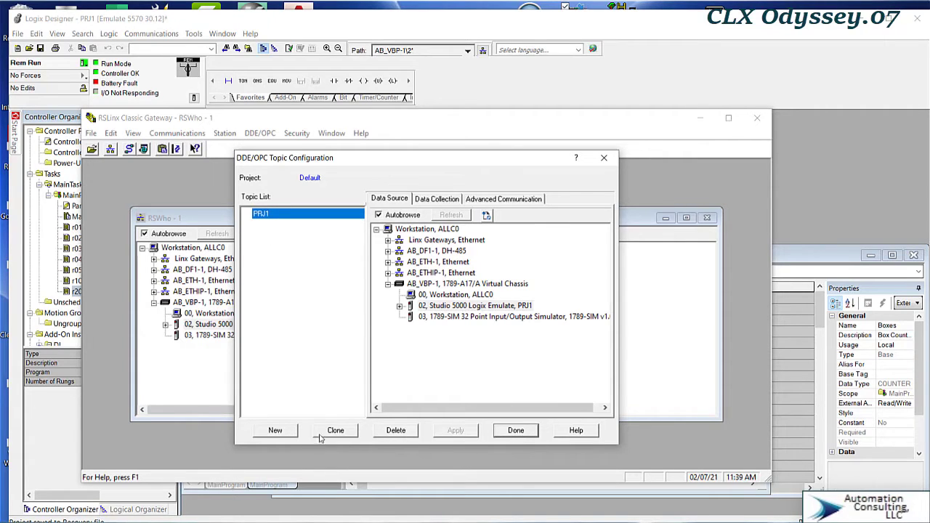
left_click(516, 434)
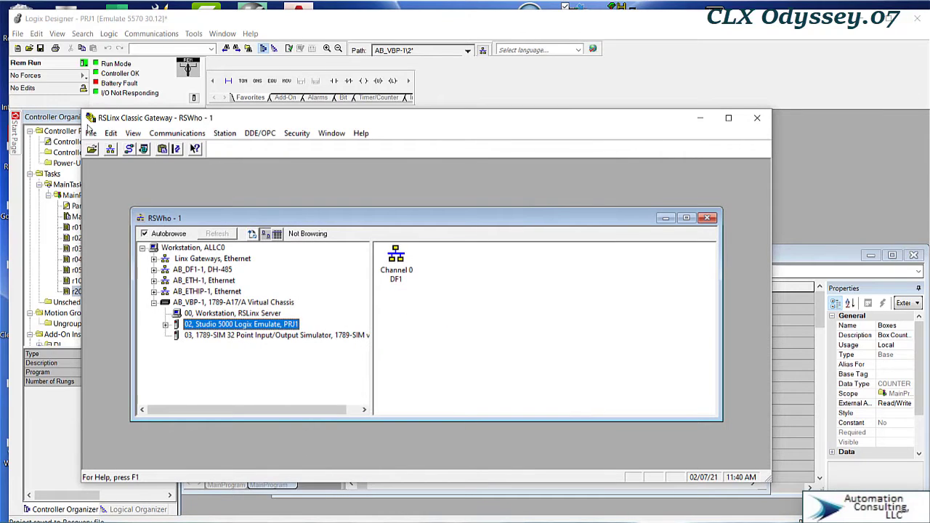
Rearrange the windows so RSLinx Classic sits higher on the desktop with Logix Designer lowered behind it.
left_click(110, 134)
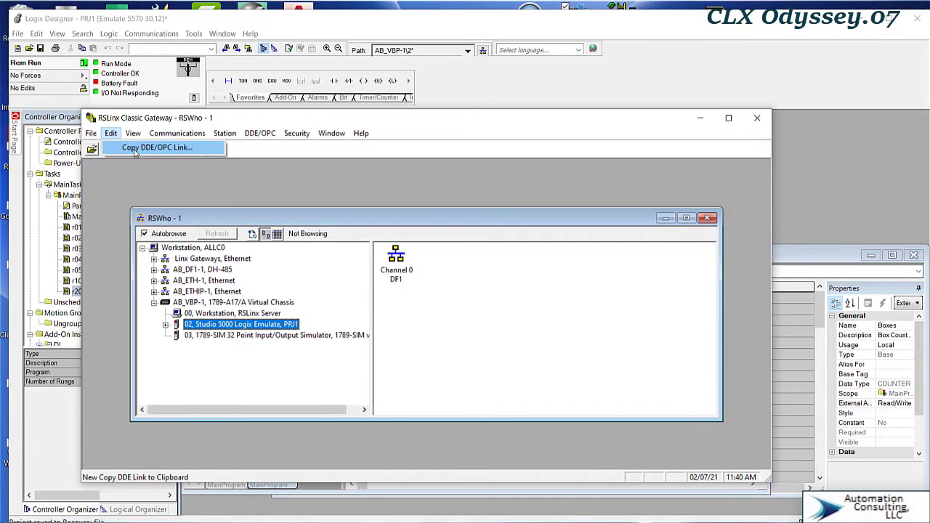
mouse_move(176, 132)
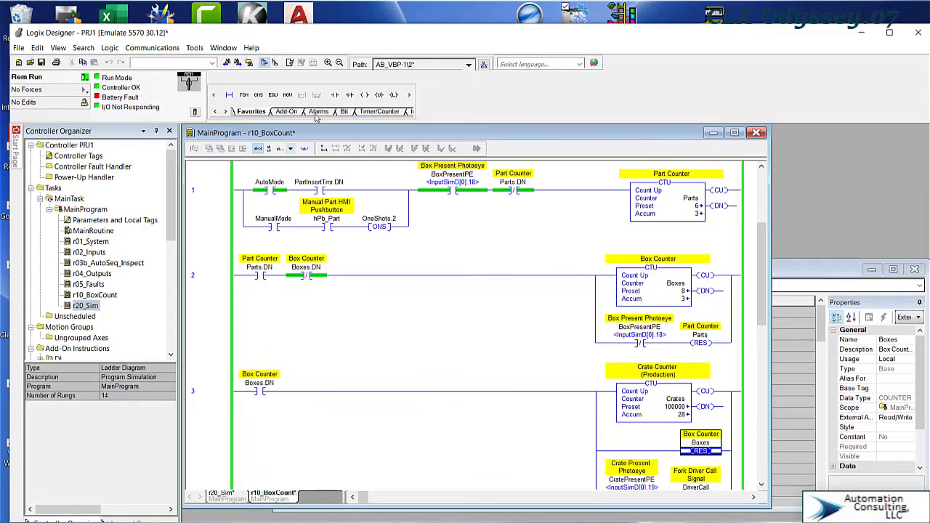
left_click_drag(304, 40, 307, 148)
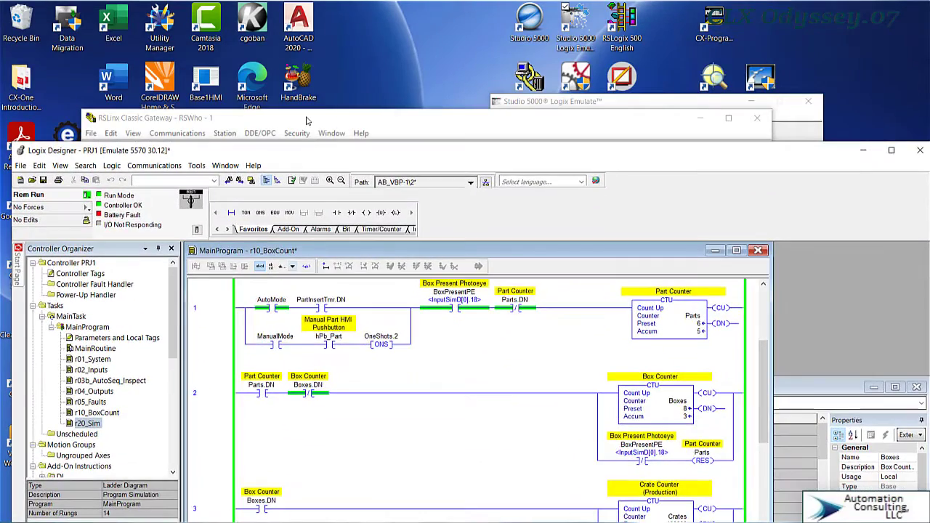
left_click(308, 120)
left_click_drag(310, 100, 317, 48)
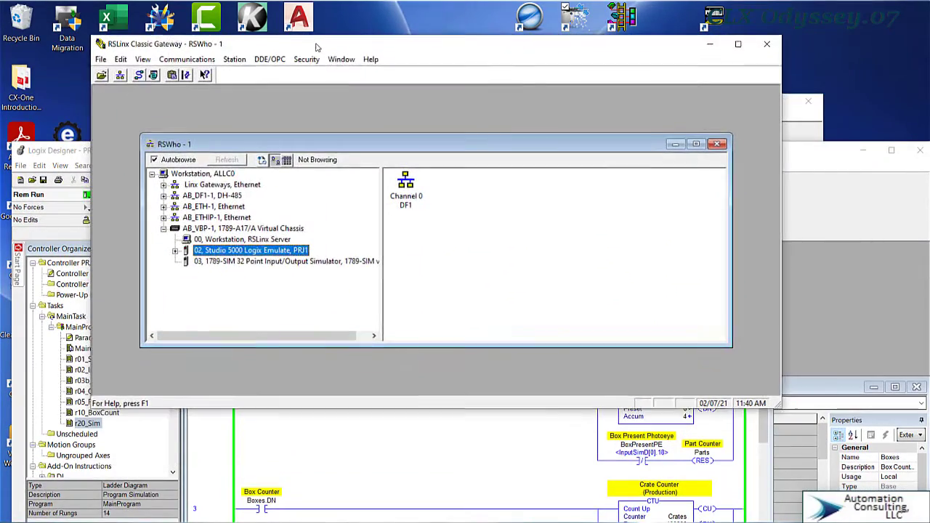
Start copying a DDE/OPC link and expand the online tags of topic PRJ1 under the local RSLinx OPC Server.
left_click(121, 60)
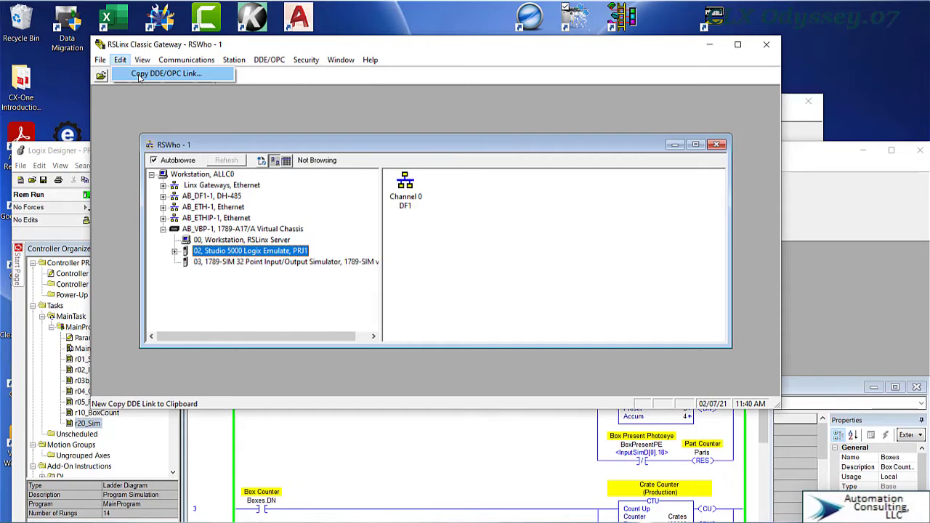
left_click(139, 75)
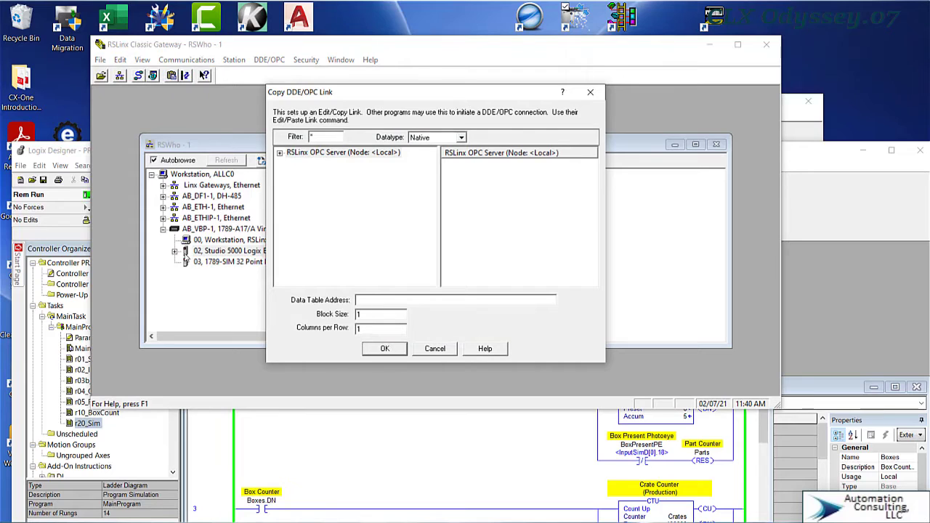
left_click(280, 154)
left_click(291, 164)
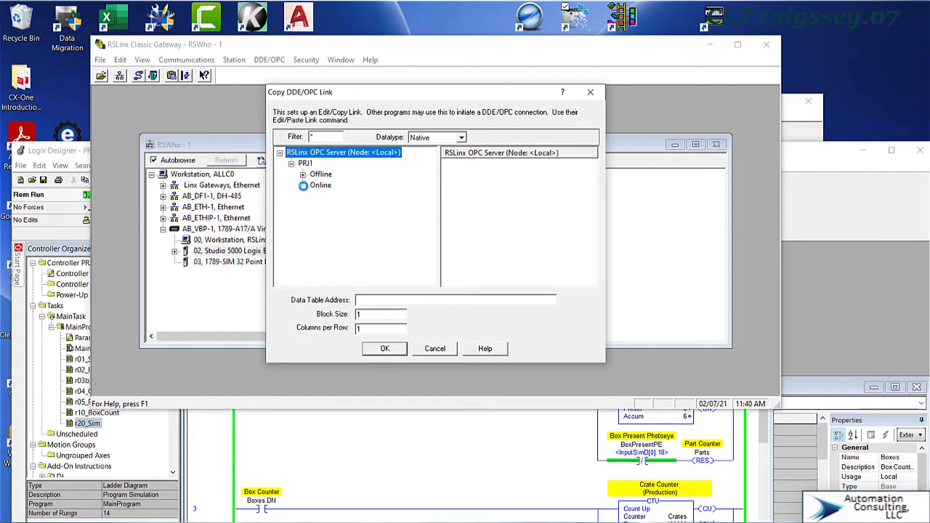
left_click(303, 186)
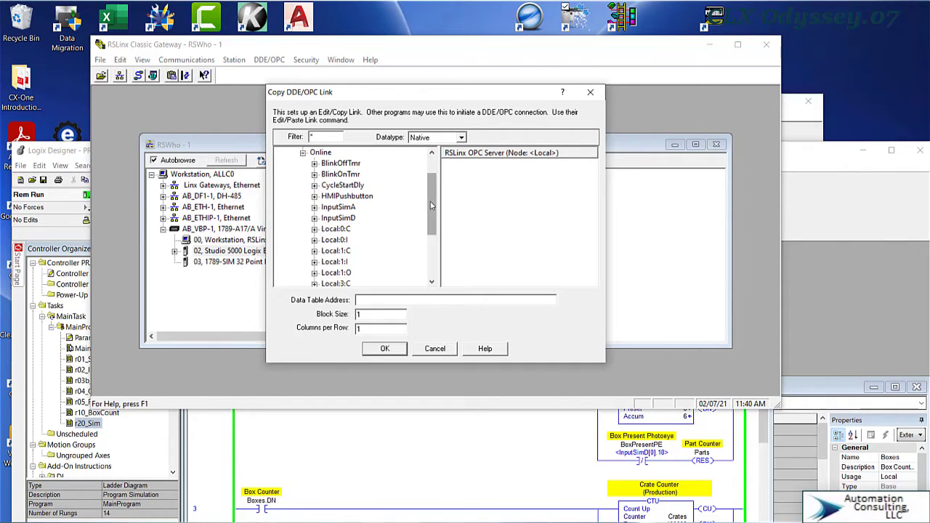
Choose Program:MainProgram.Parts.ACC, the part counter's accumulated value, as the item for the DDE/OPC link.
left_click_drag(430, 205, 429, 251)
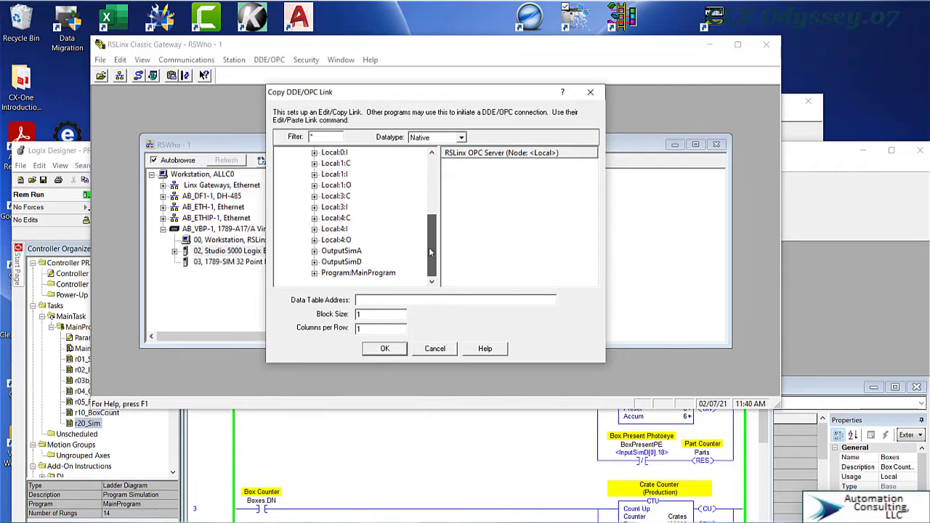
left_click(314, 274)
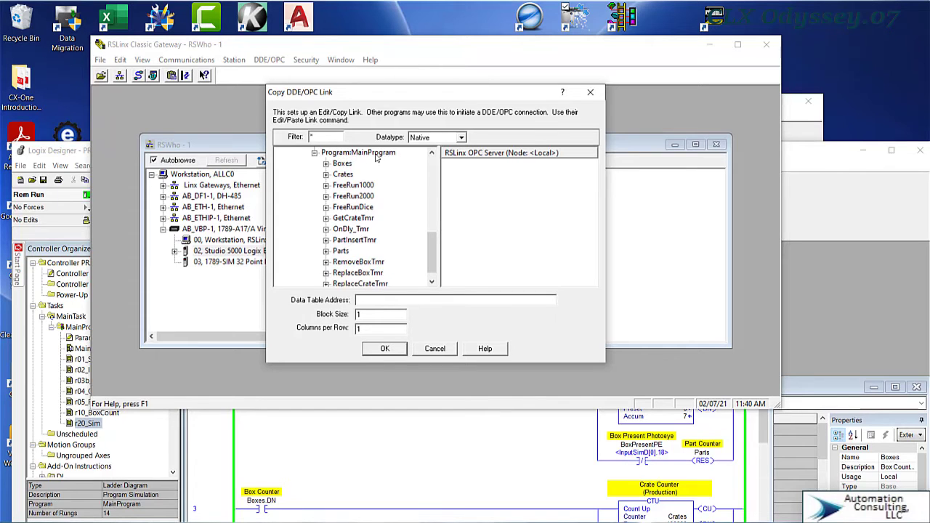
left_click_drag(435, 245, 433, 255)
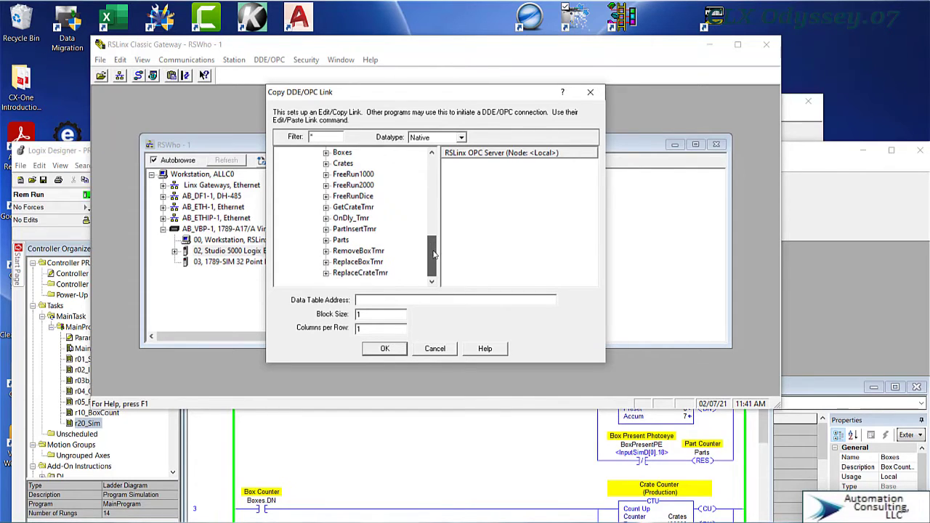
left_click(339, 240)
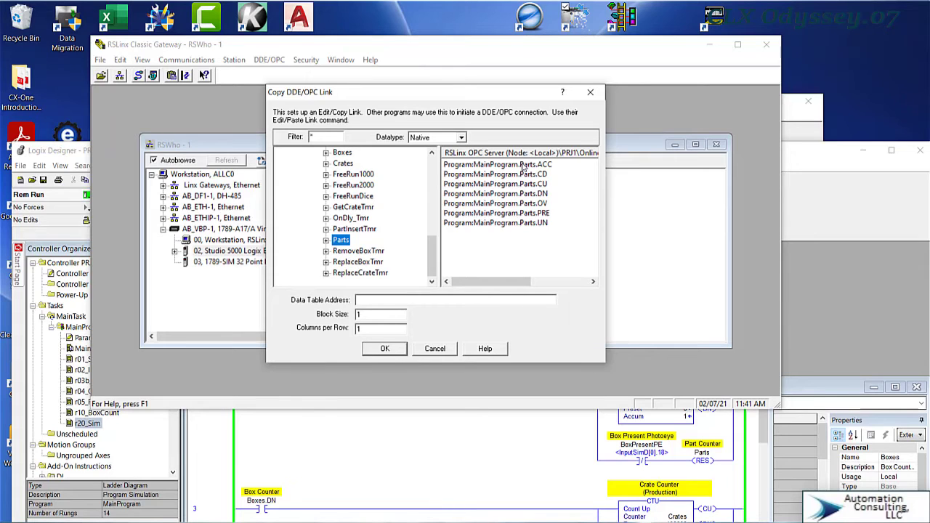
left_click(522, 165)
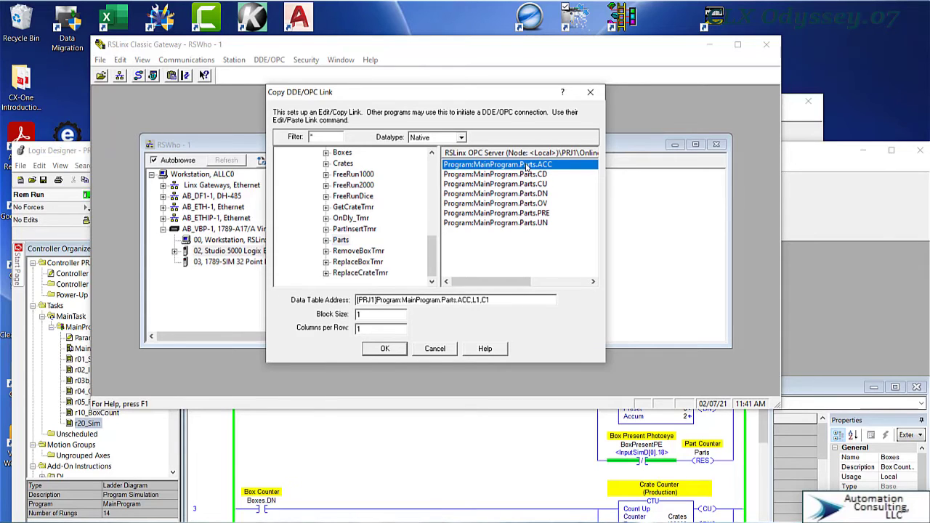
Finish copying the part counter link, switch to Excel, and move the blank workbook's window fully into view over RSLinx Classic.
left_click(385, 349)
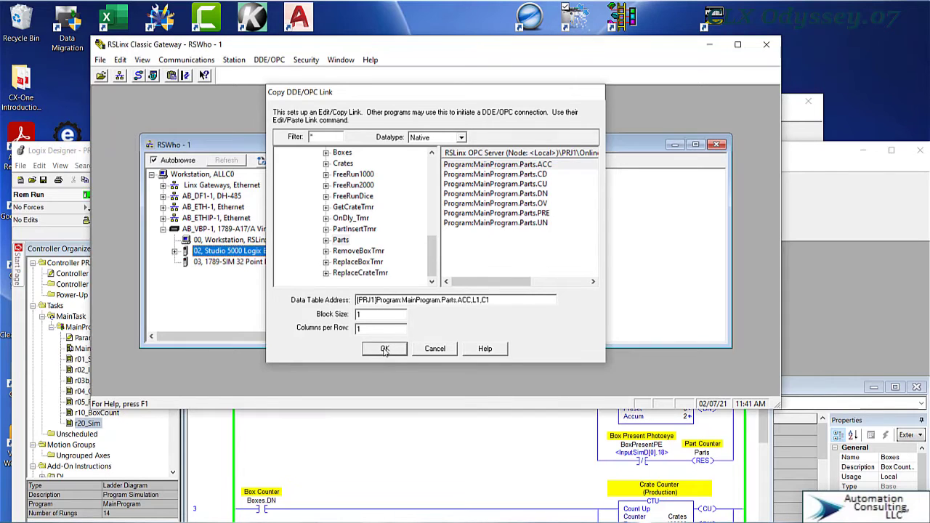
mouse_move(467, 520)
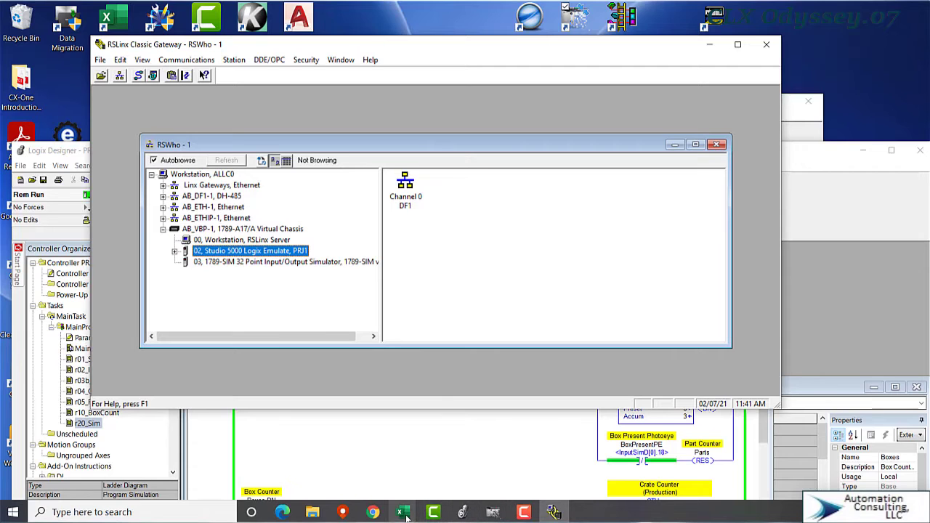
mouse_move(407, 517)
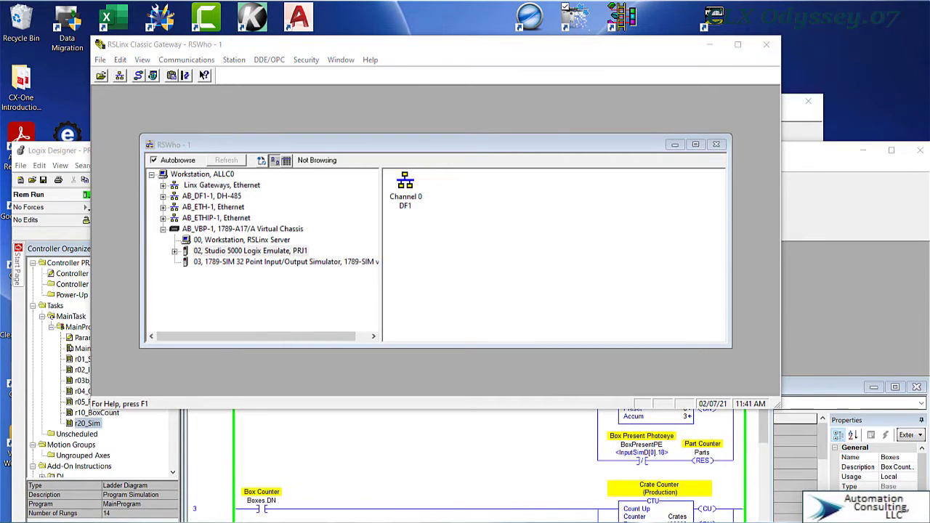
left_click_drag(813, 48, 416, 18)
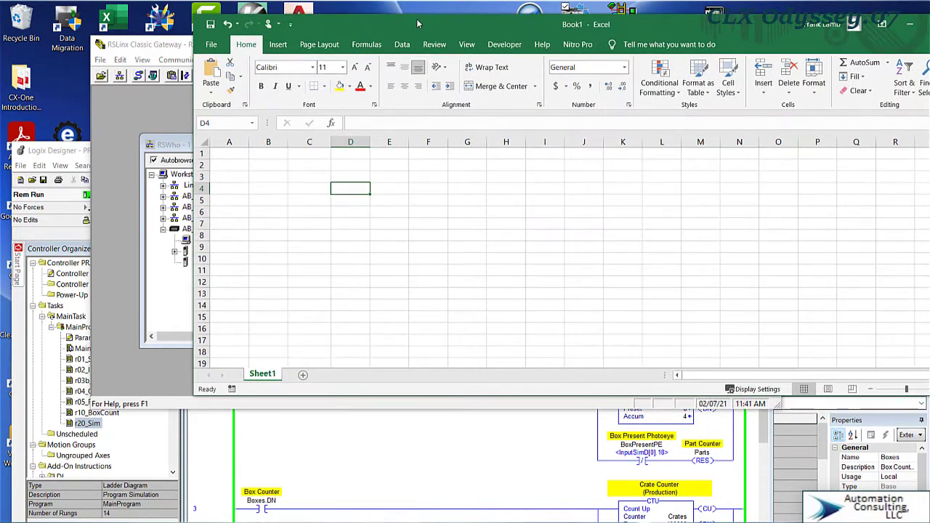
Paste the copied RSLinx link into cell C4 as a linked Text item using Paste Special.
left_click(304, 191)
right_click(304, 190)
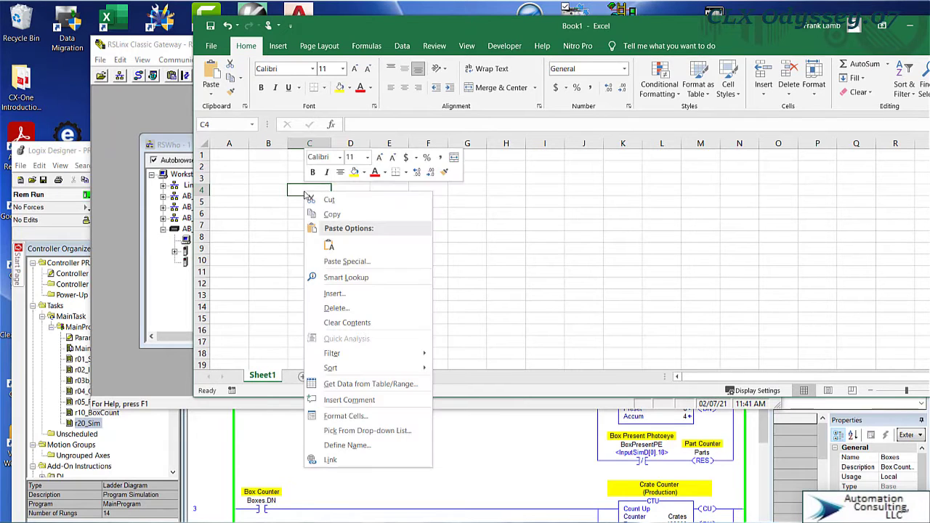
left_click(337, 262)
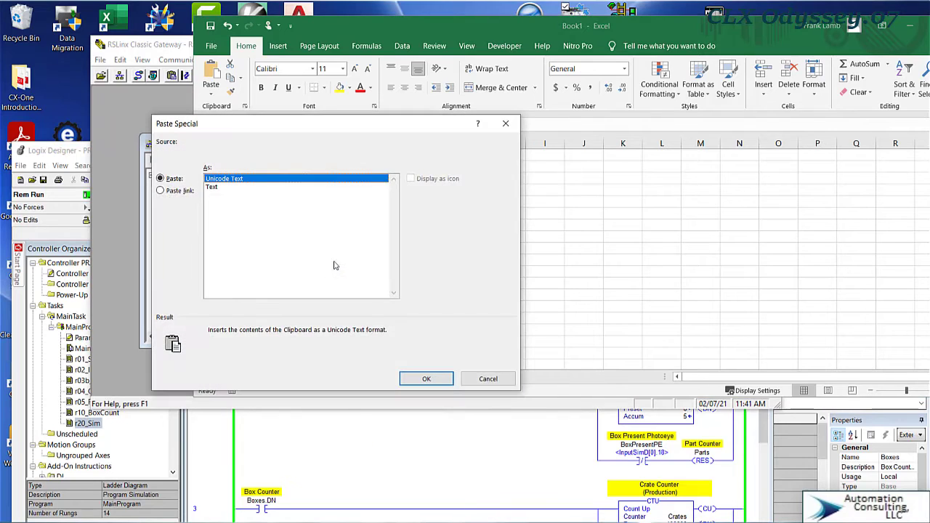
left_click(161, 191)
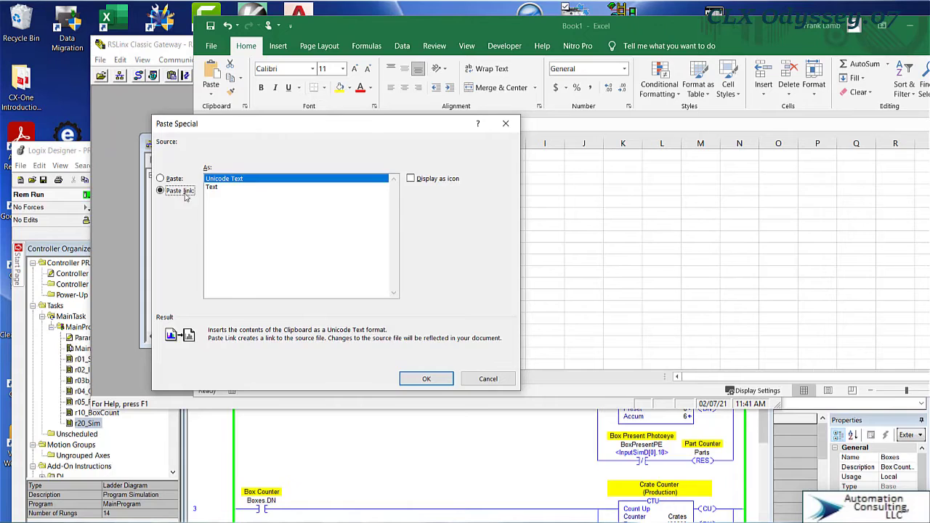
left_click(214, 189)
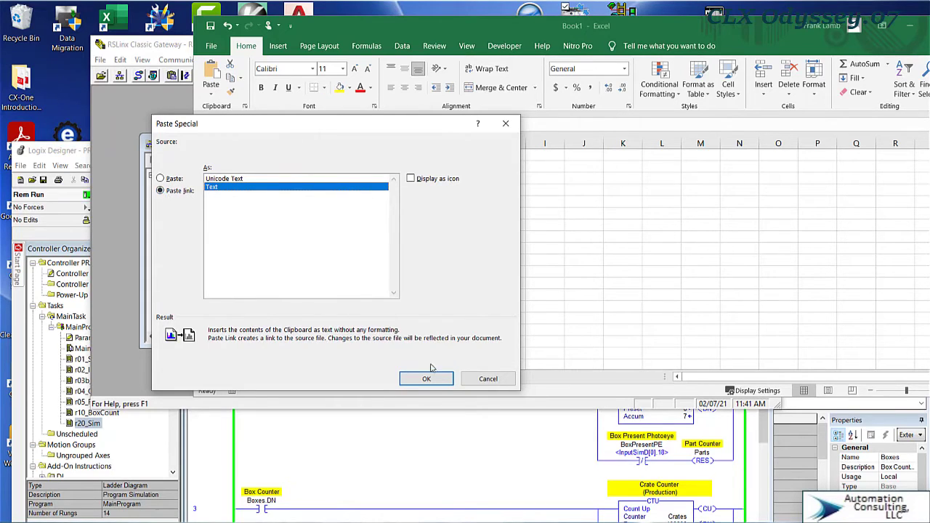
left_click(427, 379)
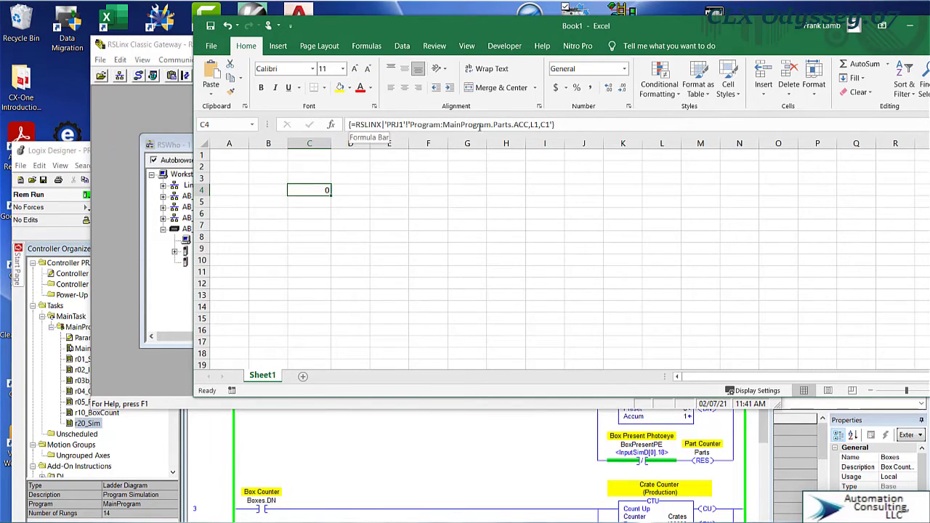
Label cell D4 "Parts" beside the linked value and give the label a light blue fill.
left_click(359, 189)
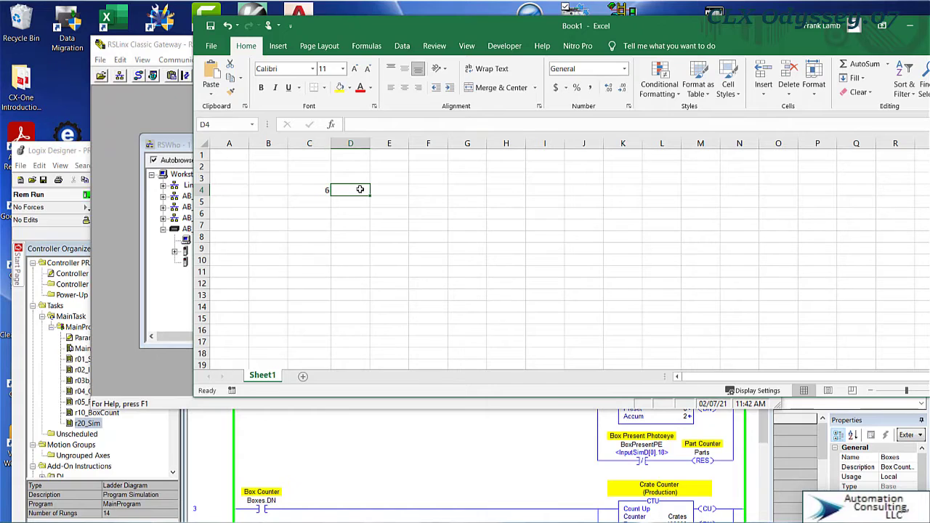
type("Parts")
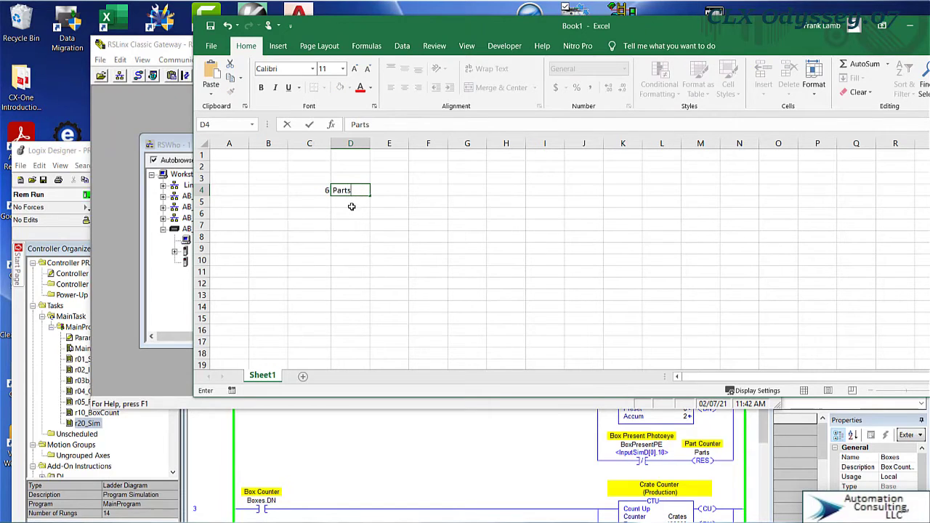
key("Return")
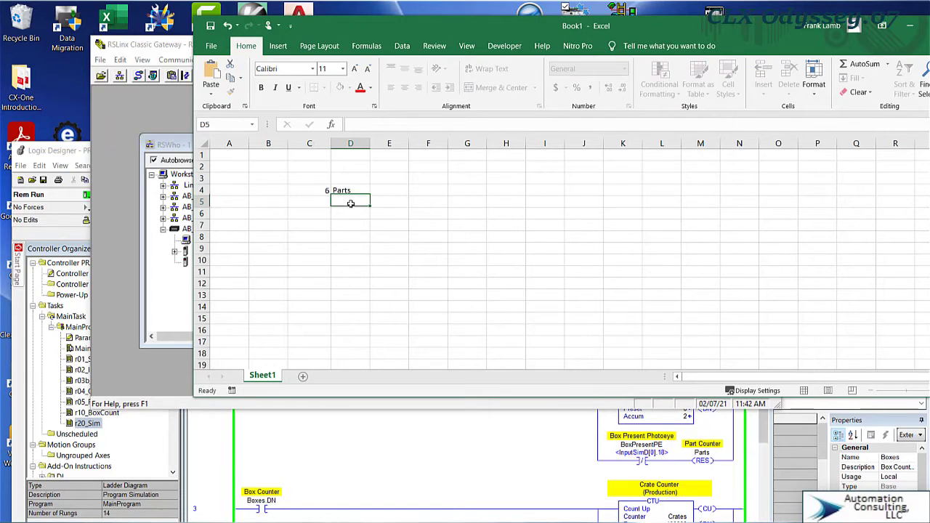
left_click(356, 190)
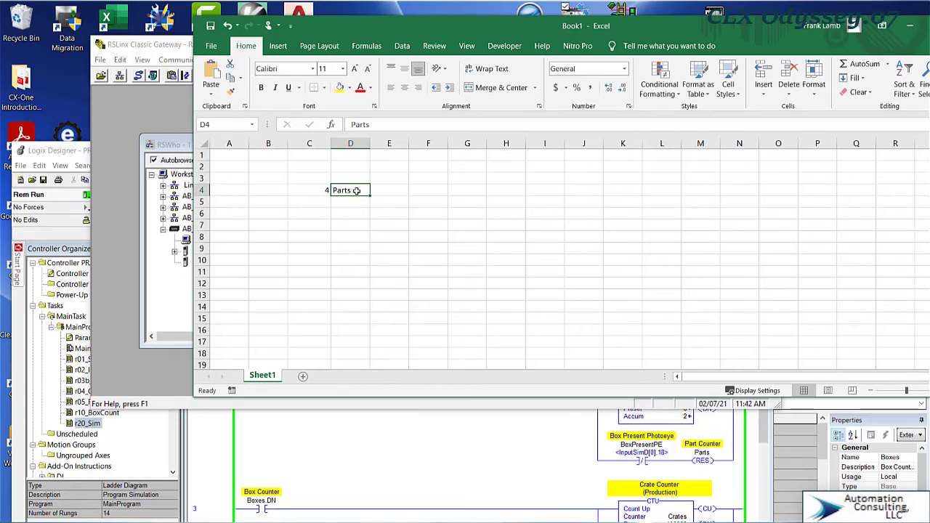
left_click(349, 88)
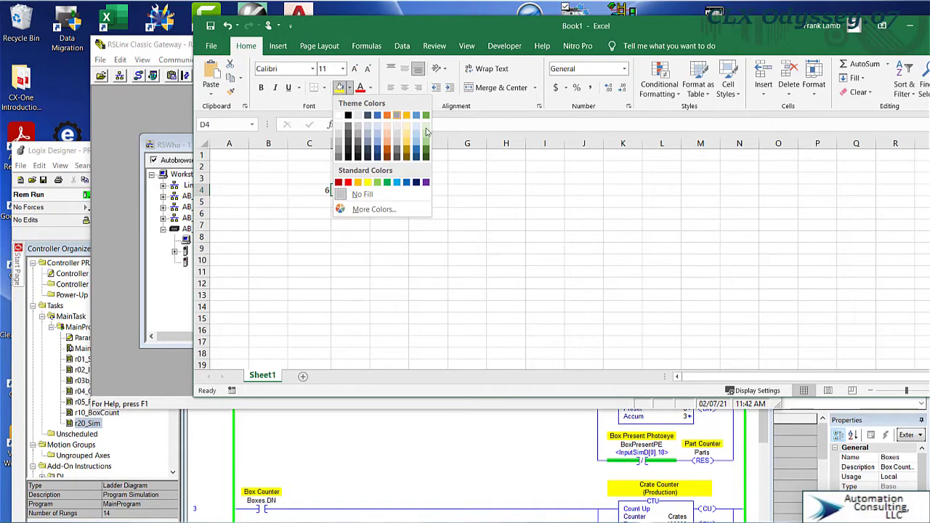
left_click(388, 236)
key("Down")
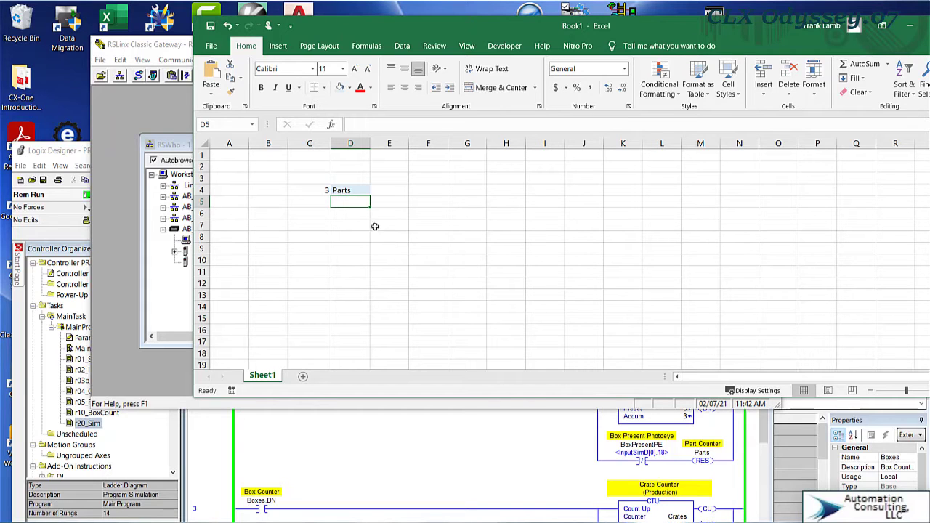
Switch to Logix Designer and examine the part, box and crate counters and the part insert timer in routine r10_BoxCount.
left_click(49, 151)
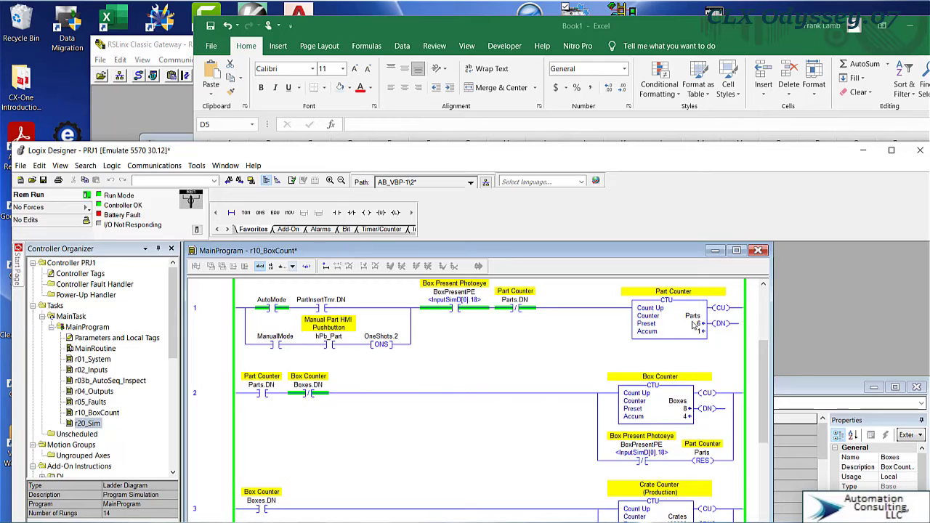
mouse_move(694, 320)
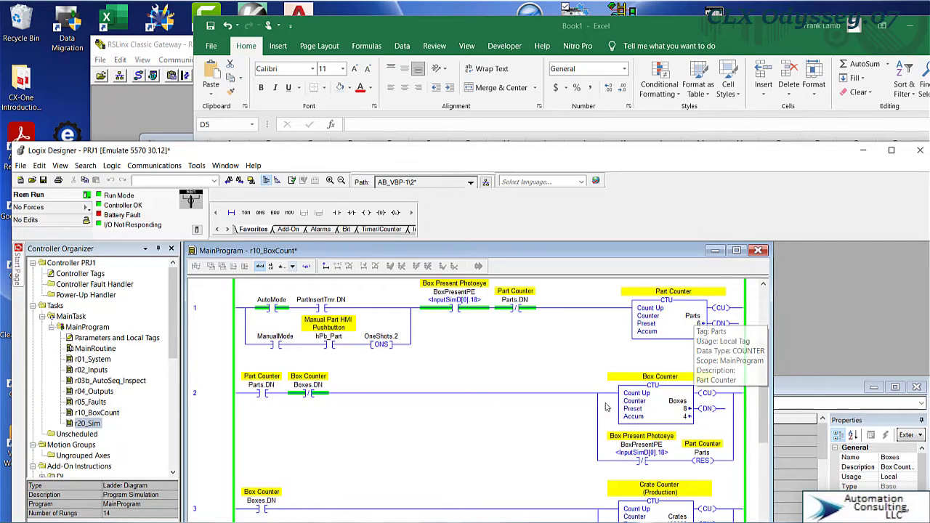
scroll(689, 355, "down", 1)
scroll(657, 437, "down", 1)
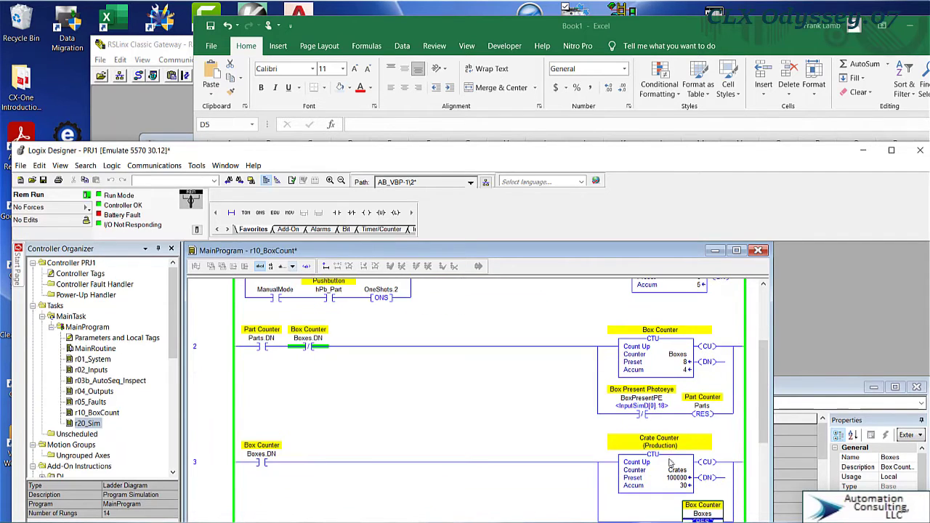
scroll(592, 457, "down", 3)
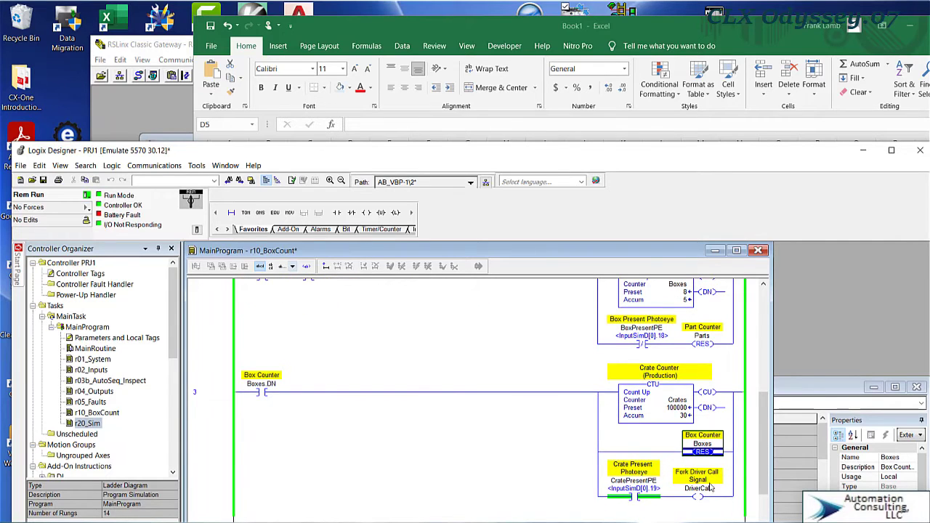
scroll(583, 435, "up", 8)
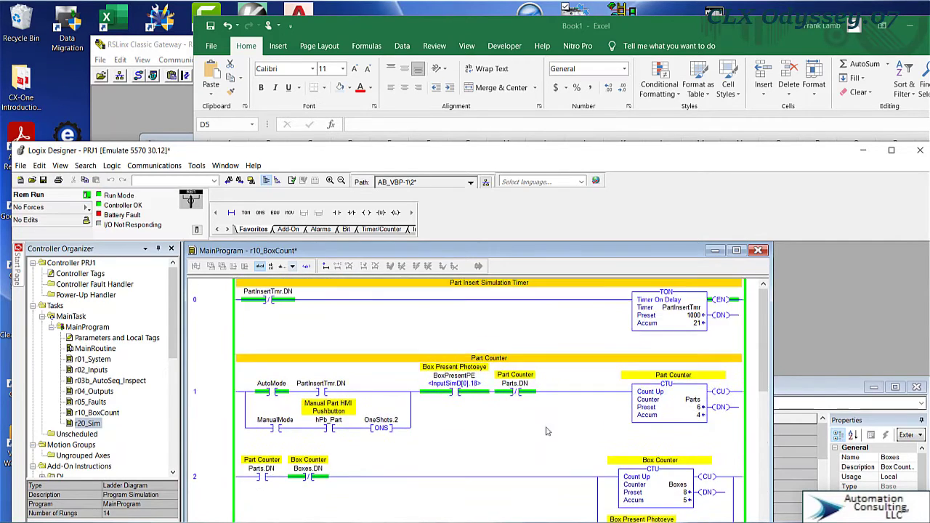
mouse_move(665, 311)
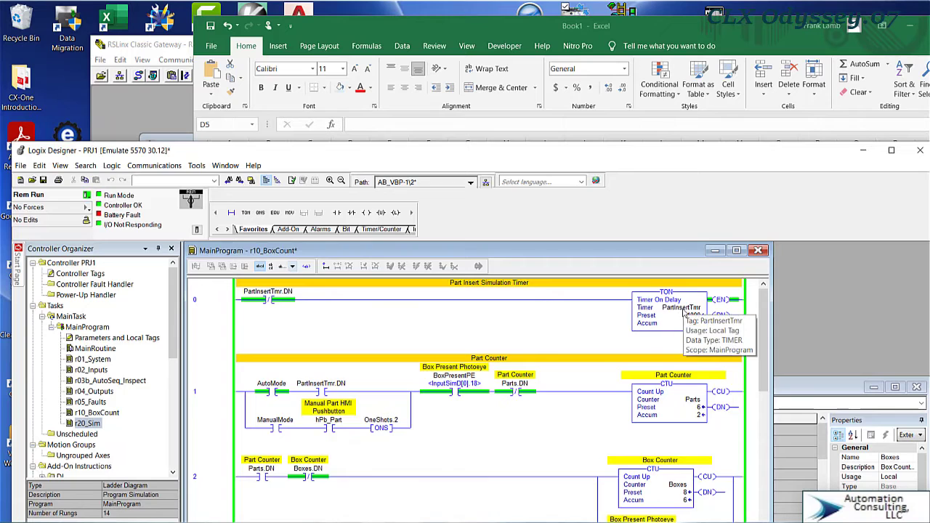
scroll(706, 411, "down", 3)
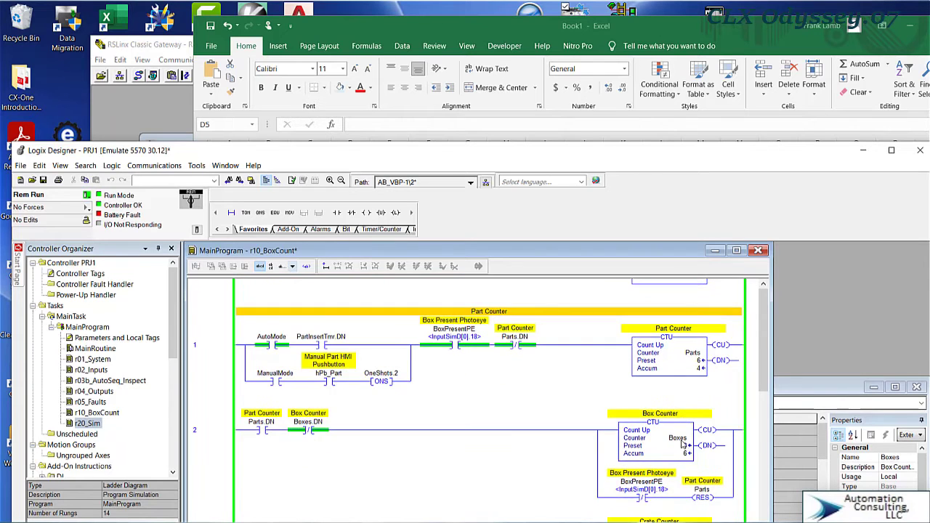
scroll(686, 446, "down", 3)
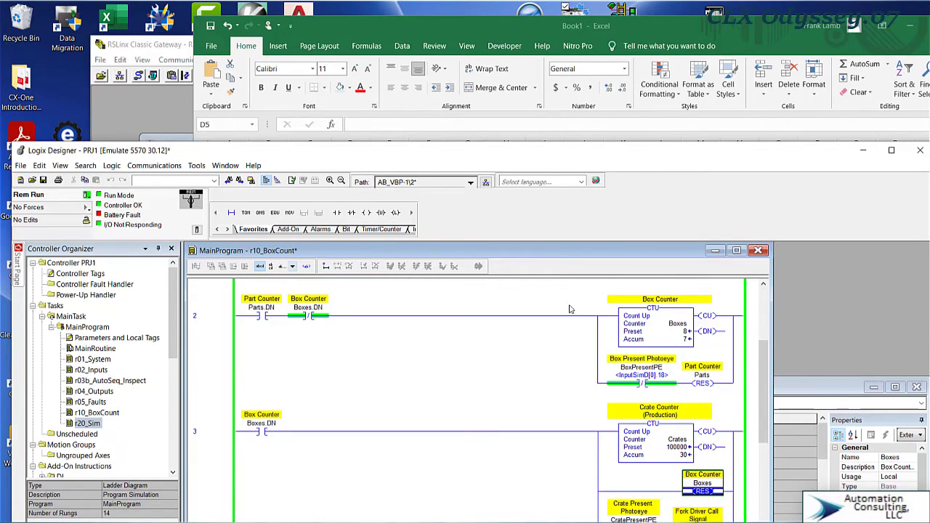
Return to the Excel sheet and label cell D5 "Boxes" and cell D6 "Crates".
left_click(432, 31)
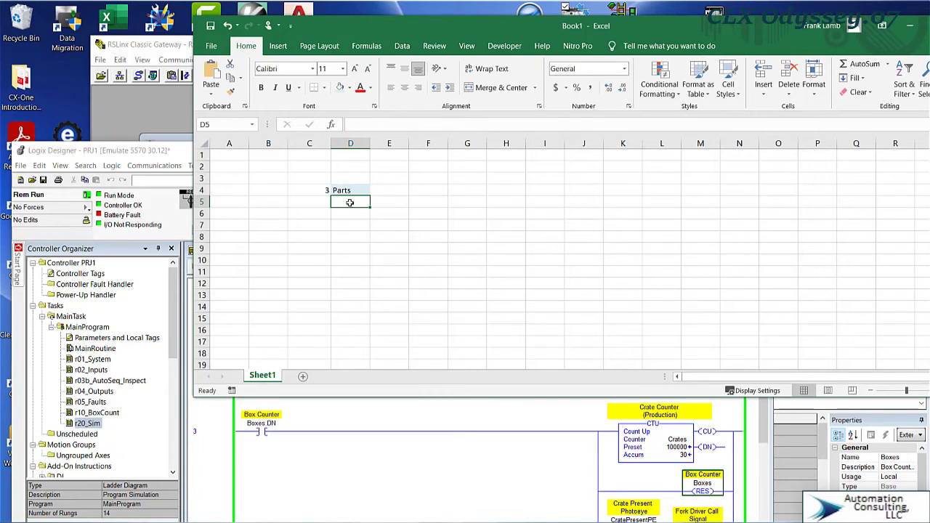
type("Boxes")
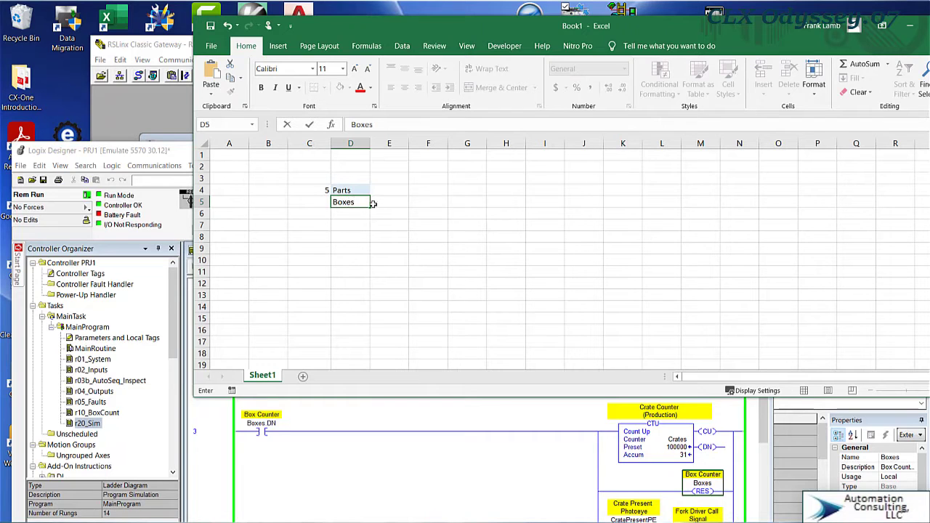
key("Return")
type("Crates")
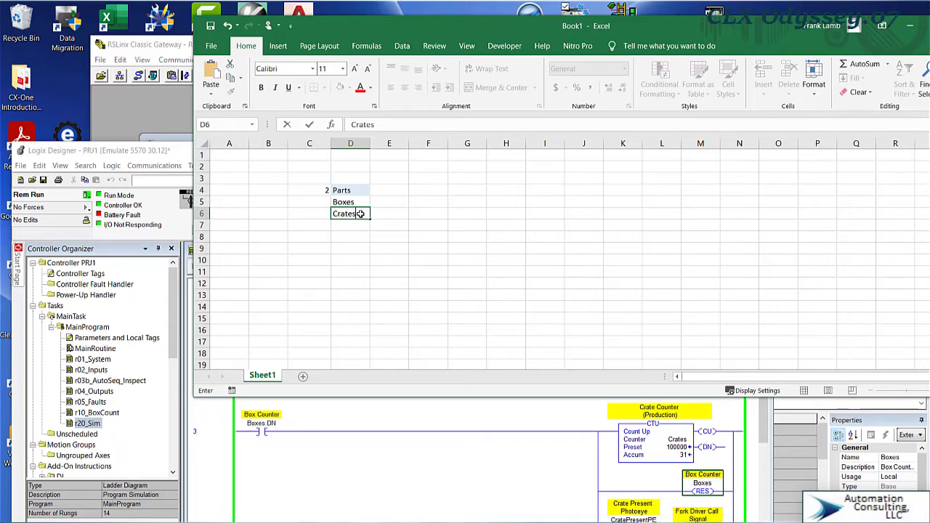
key("Return")
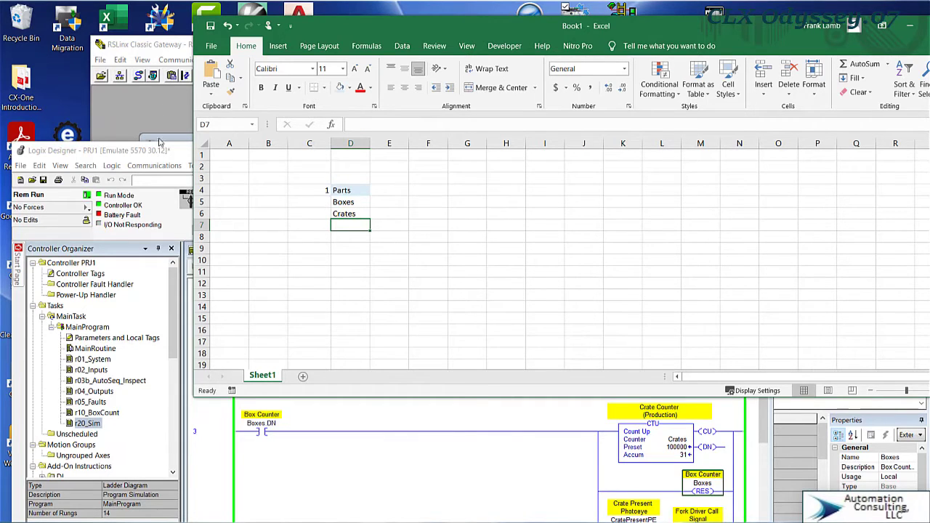
Switch to RSLinx Classic, start copying another DDE/OPC link, and expand topic PRJ1's online tags under the local RSLinx OPC Server.
left_click(156, 51)
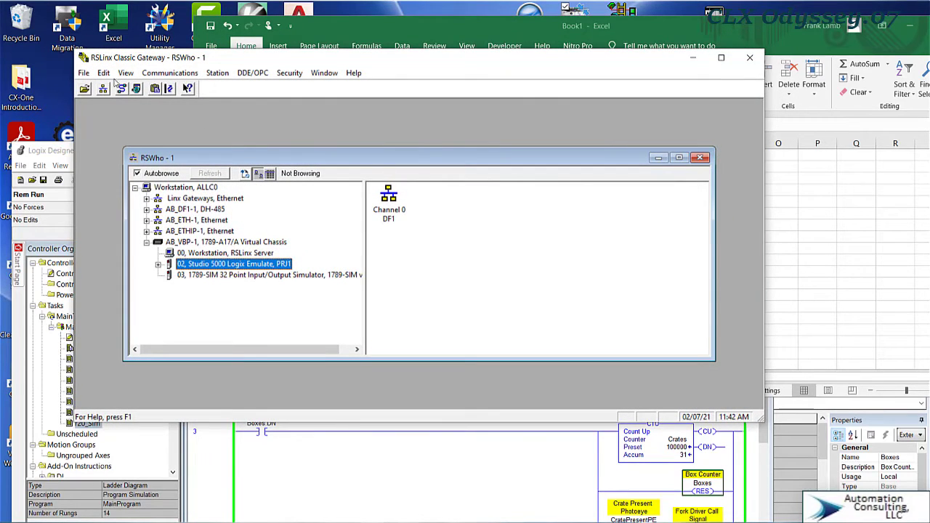
left_click(106, 74)
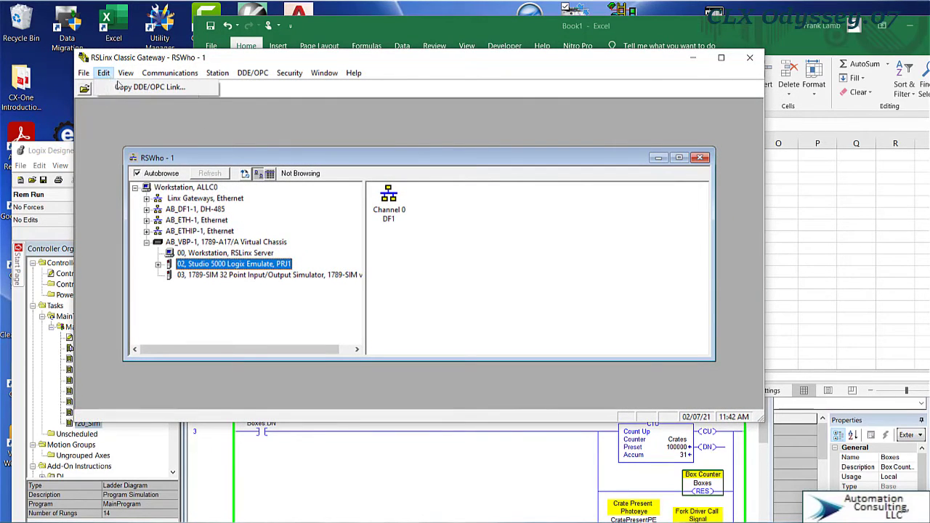
left_click(127, 86)
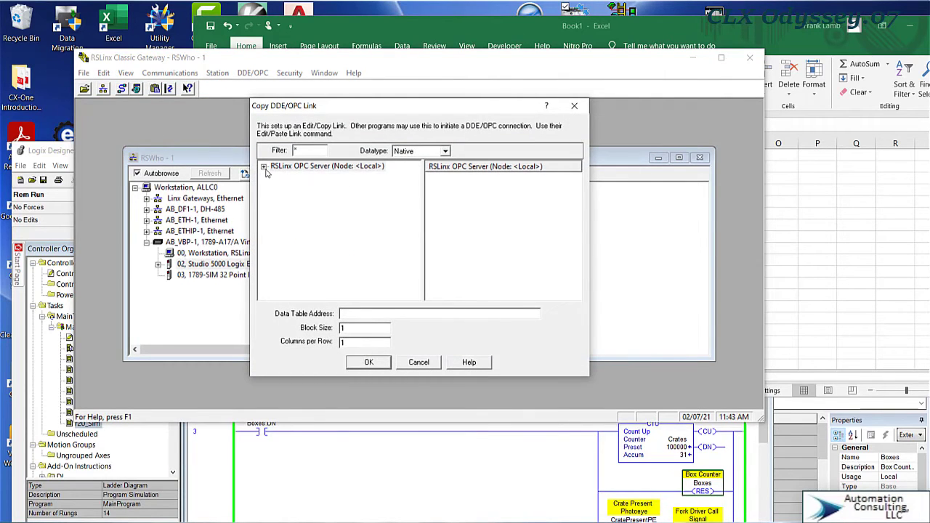
left_click(264, 166)
left_click(275, 177)
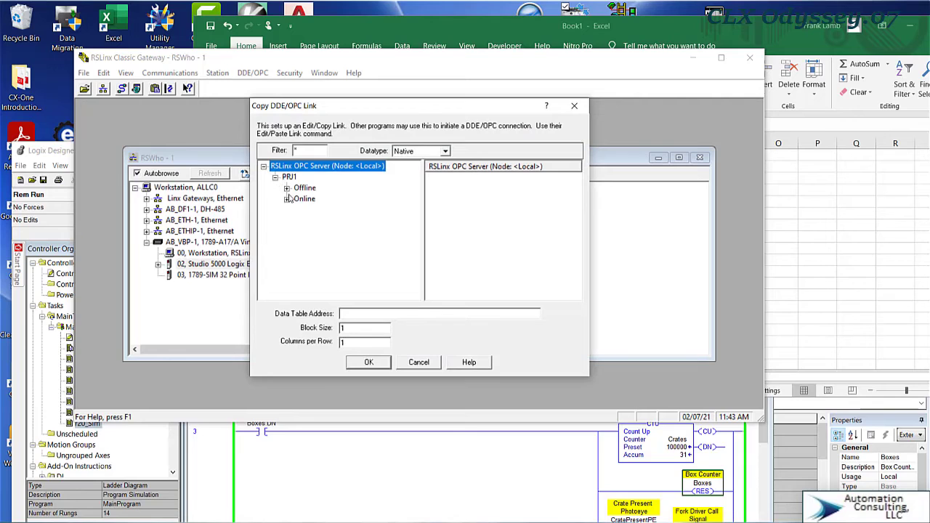
left_click(286, 200)
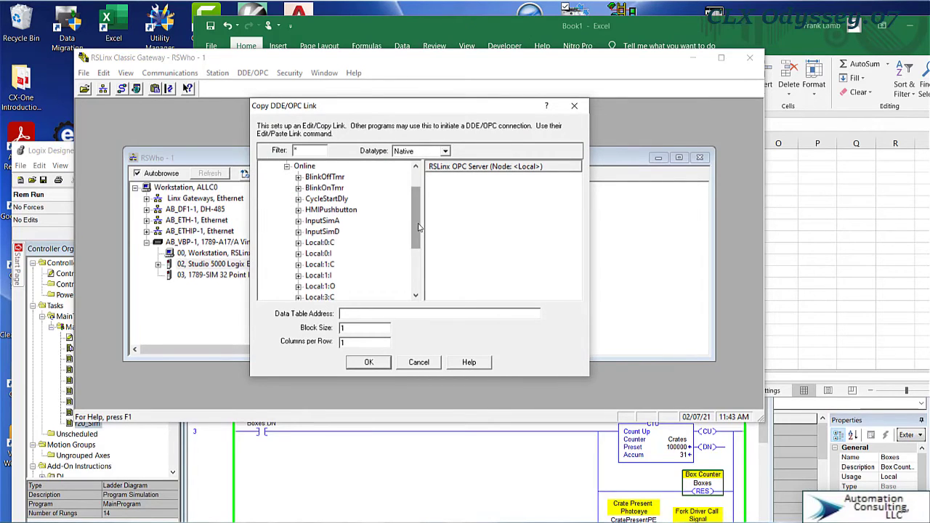
Copy a DDE/OPC link to the Boxes counter's accumulated value, Program:MainProgram.Boxes.ACC.
left_click_drag(418, 228, 418, 270)
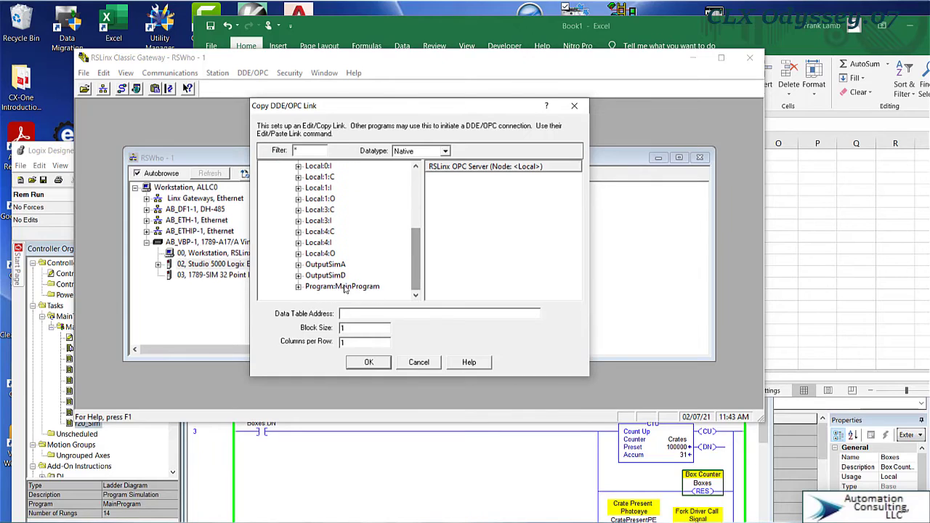
left_click(299, 287)
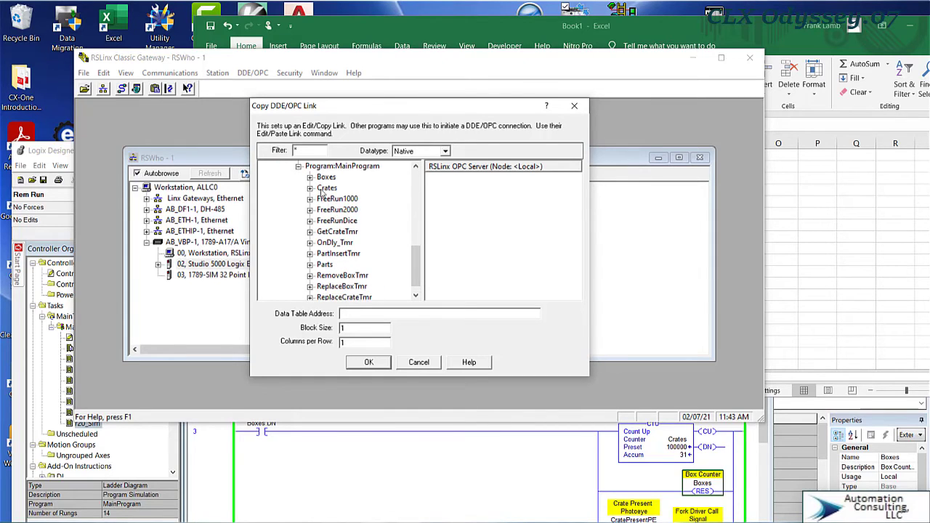
left_click(324, 178)
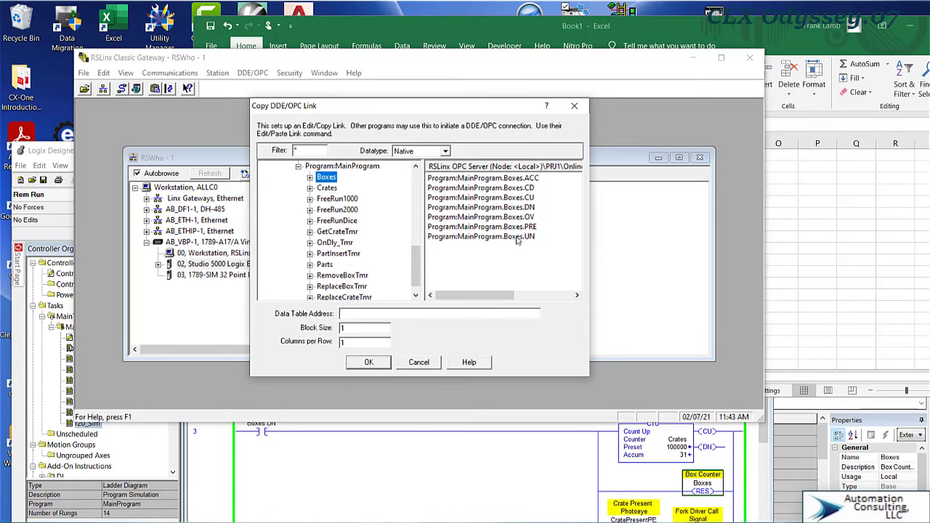
left_click(520, 180)
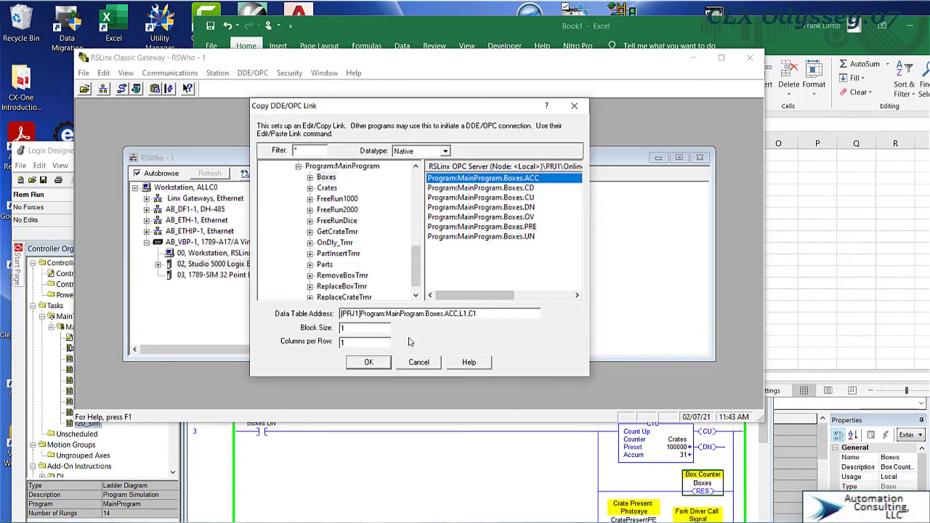
left_click(369, 363)
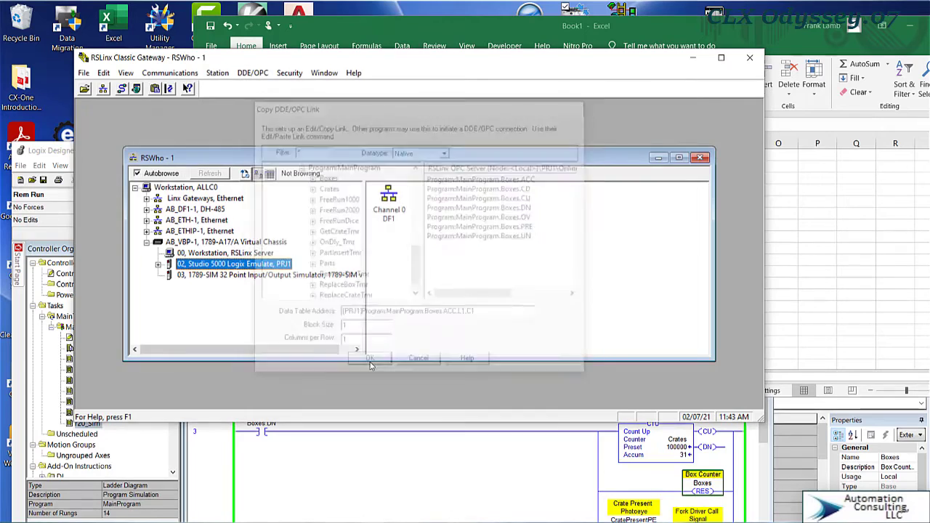
Switch to the Excel sheet and paste the copied link into cell C5 as a Text paste link.
left_click(404, 31)
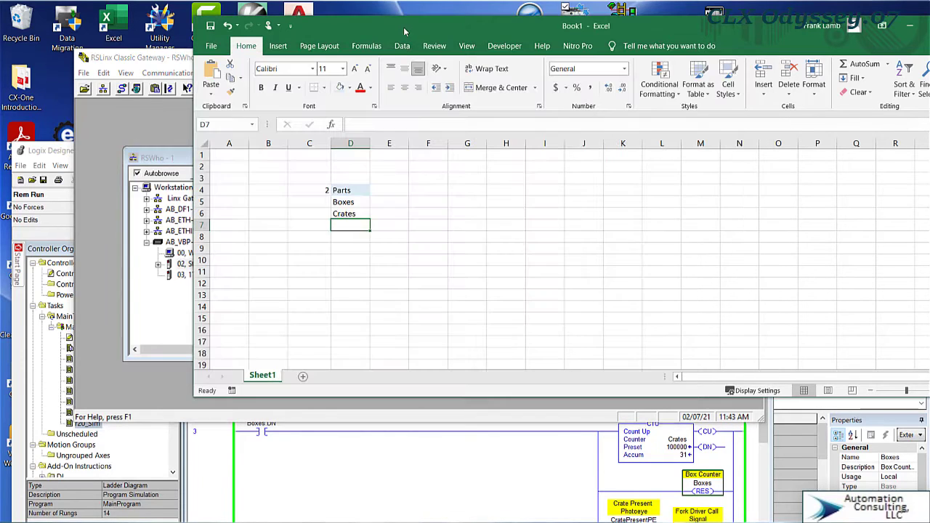
left_click(319, 202)
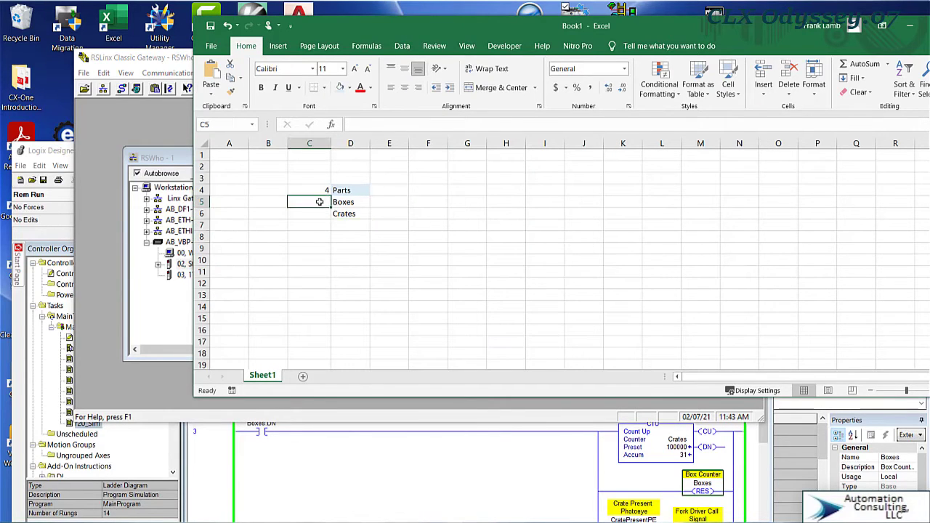
right_click(319, 202)
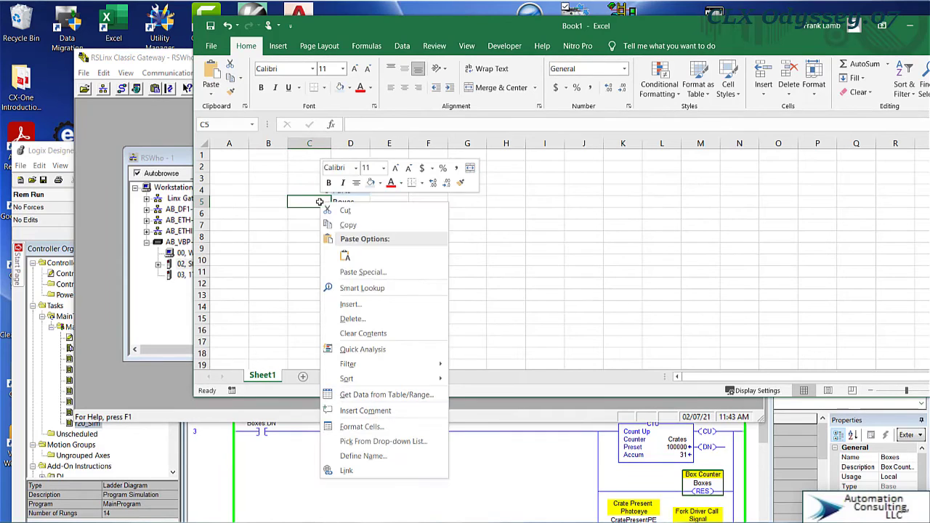
left_click(356, 272)
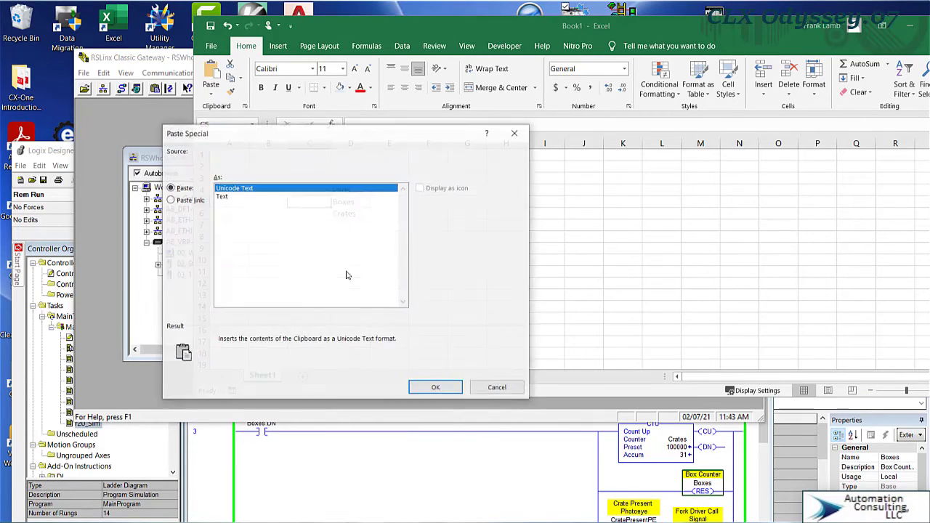
left_click(181, 202)
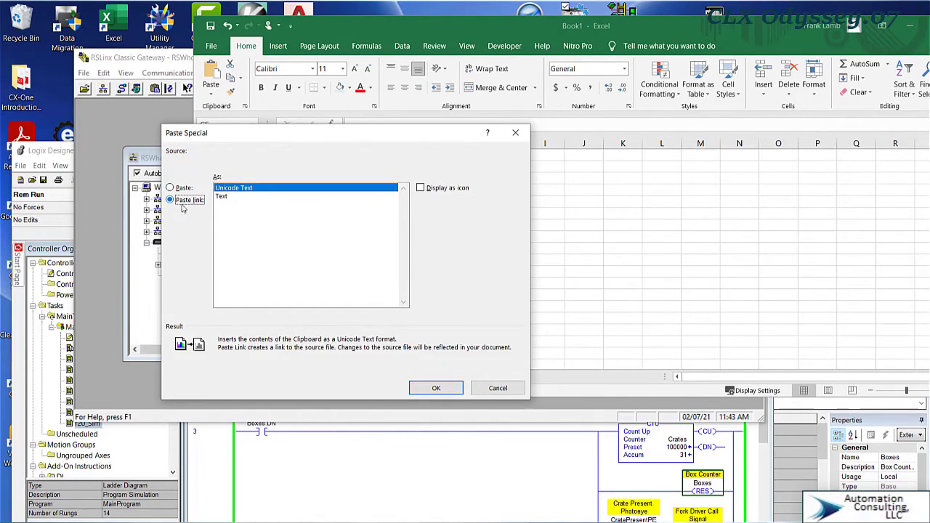
left_click(222, 197)
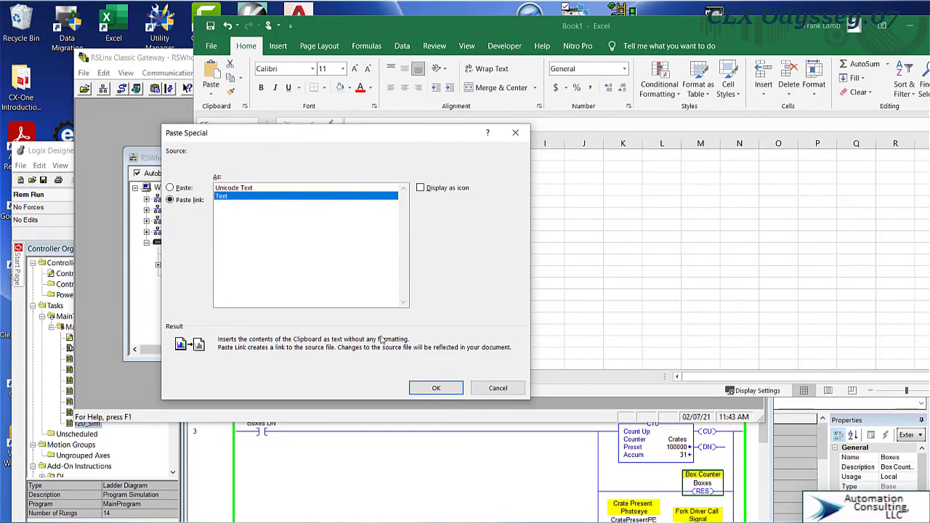
left_click(448, 391)
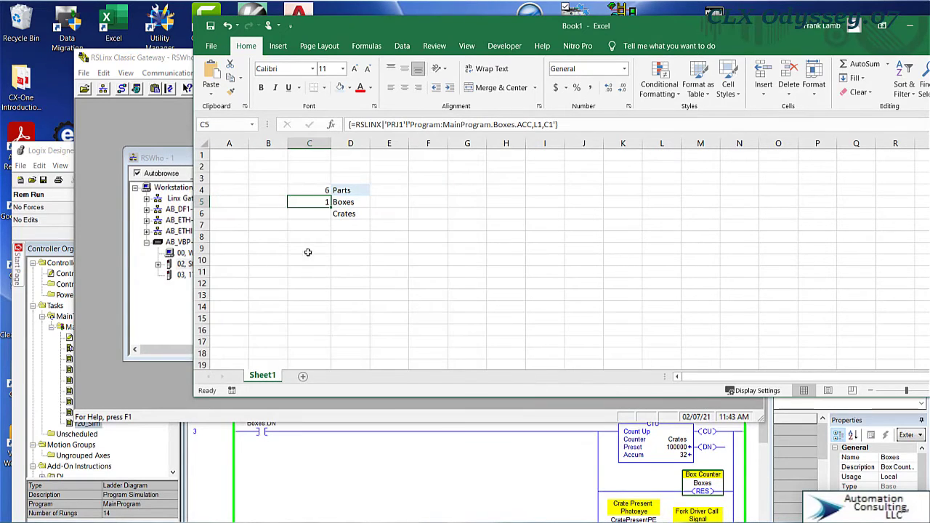
Switch to RSLinx Classic and copy a DDE/OPC link to Program:MainProgram.Crates.ACC from topic PRJ1's online tags.
left_click(315, 214)
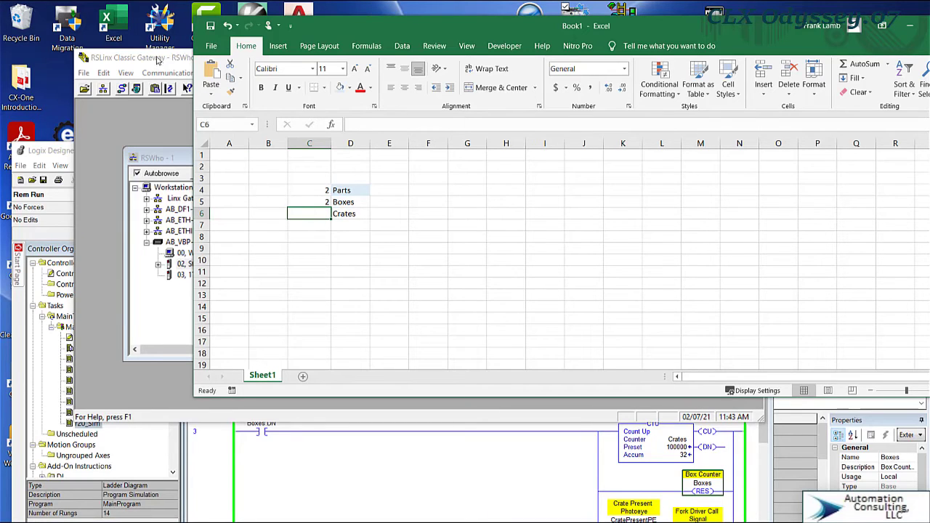
left_click(157, 58)
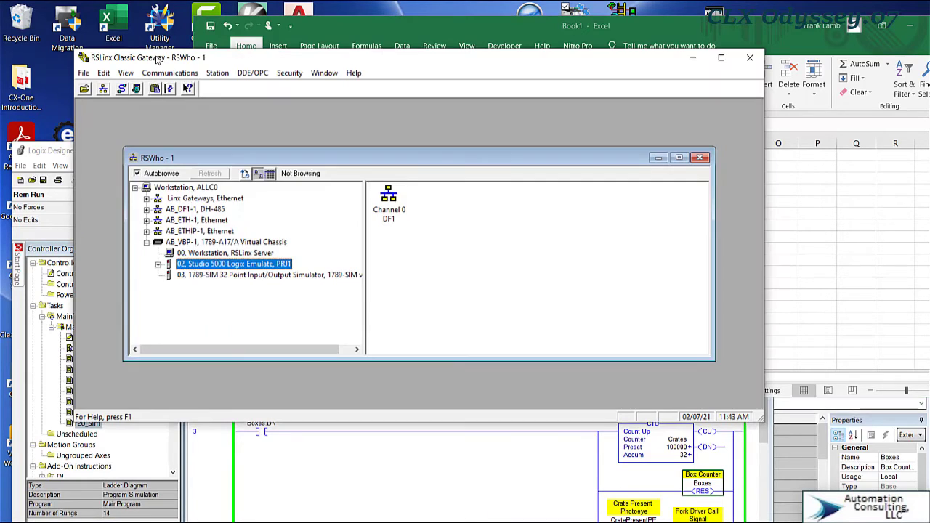
left_click(103, 73)
left_click(145, 87)
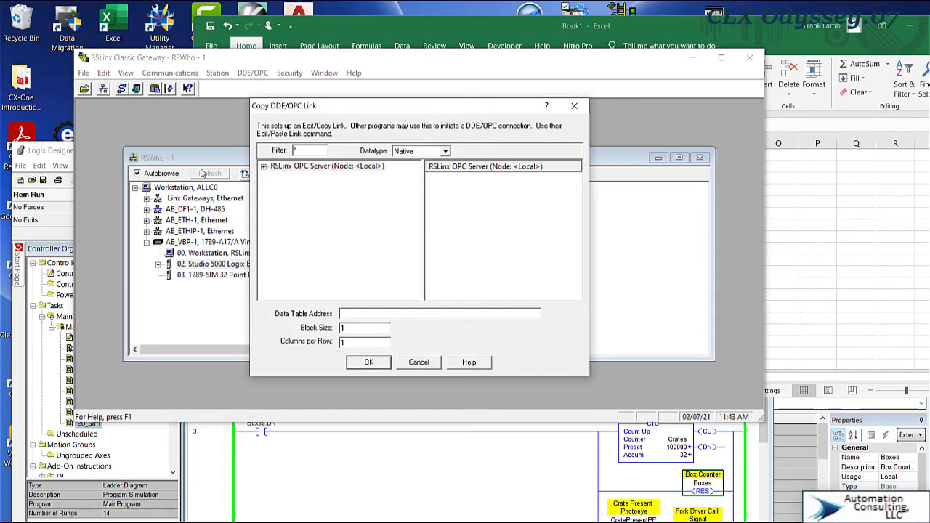
left_click(264, 167)
left_click(275, 178)
left_click(287, 199)
scroll(276, 229, "down", 3)
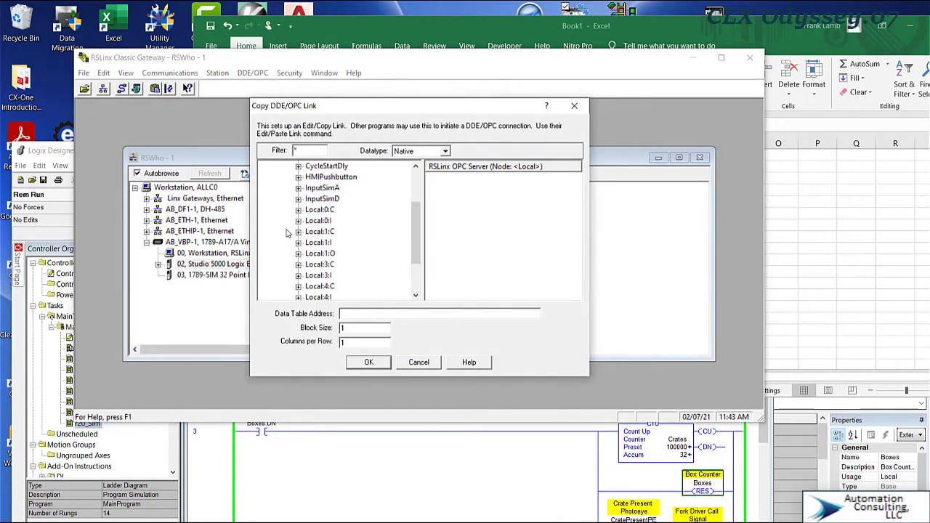
left_click(298, 287)
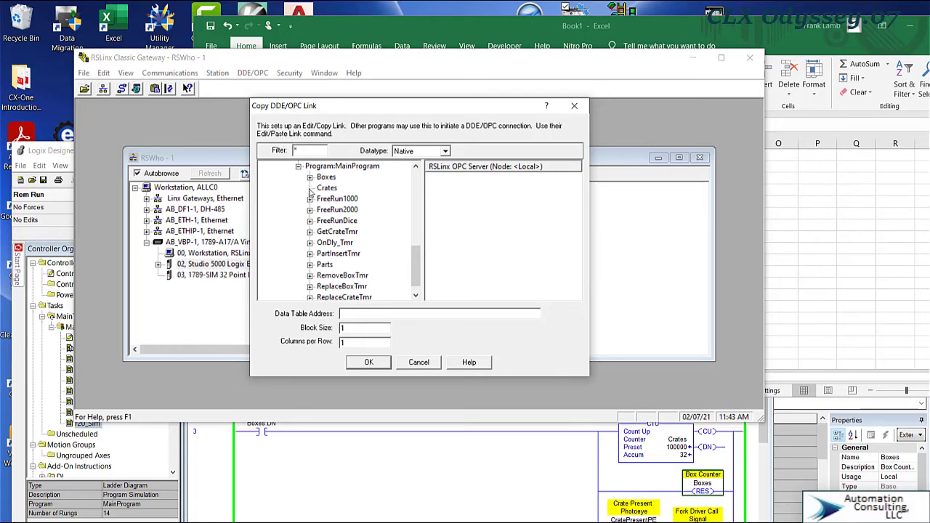
left_click(328, 189)
left_click(516, 181)
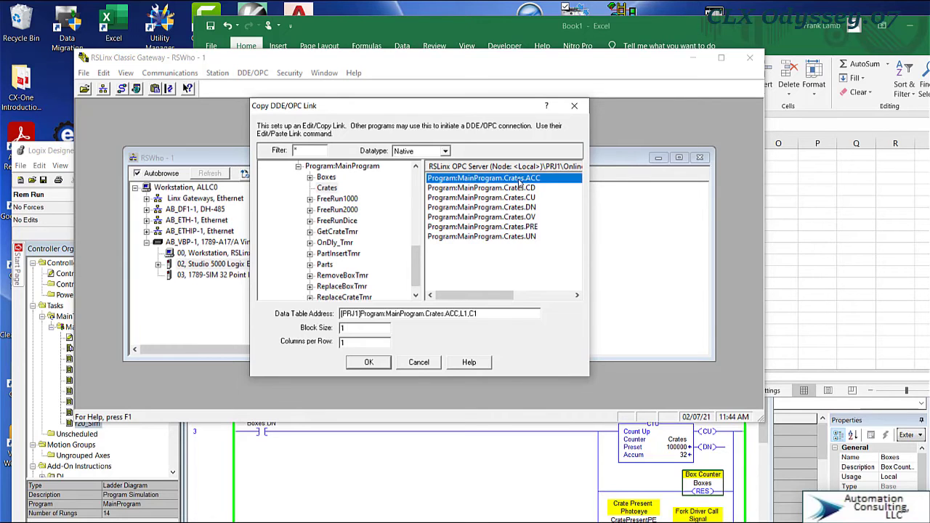
left_click(370, 362)
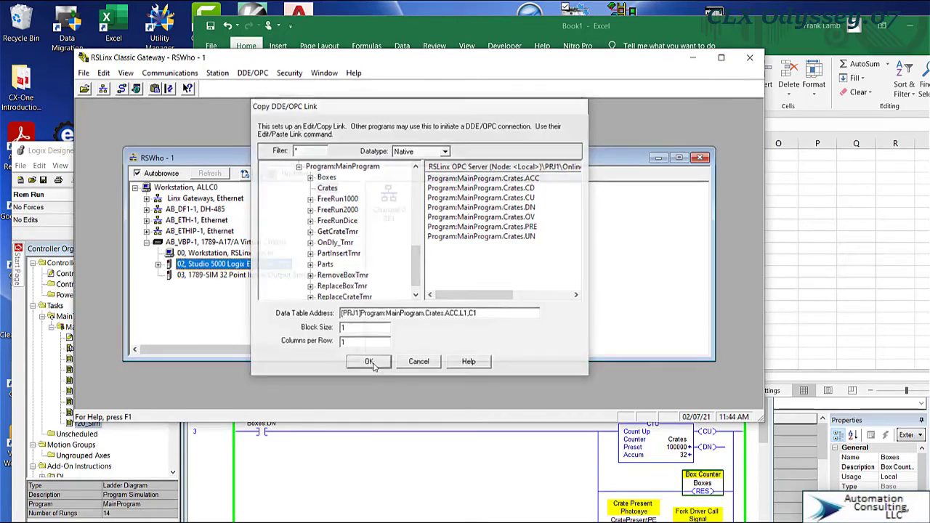
Return to the Excel sheet and paste the Crates link into cell C6 as a Text paste link.
left_click(316, 32)
right_click(321, 212)
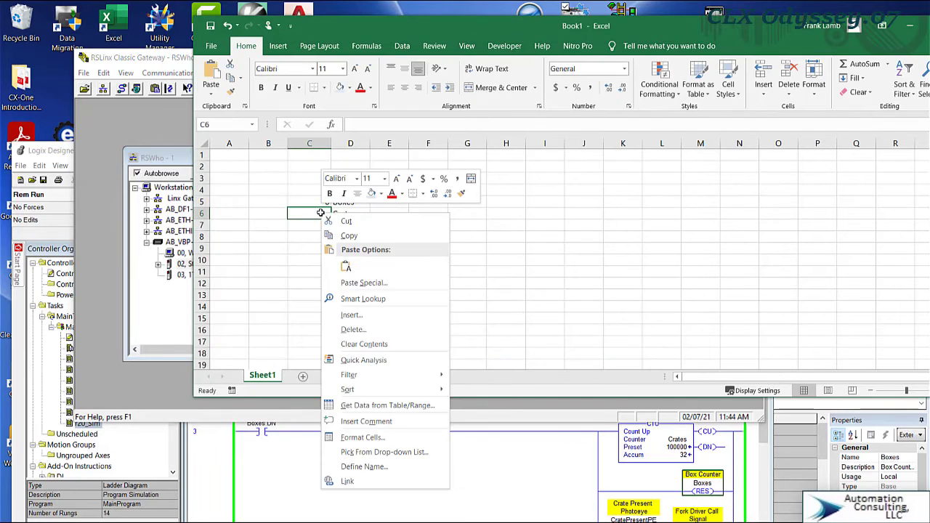
left_click(353, 283)
left_click(167, 211)
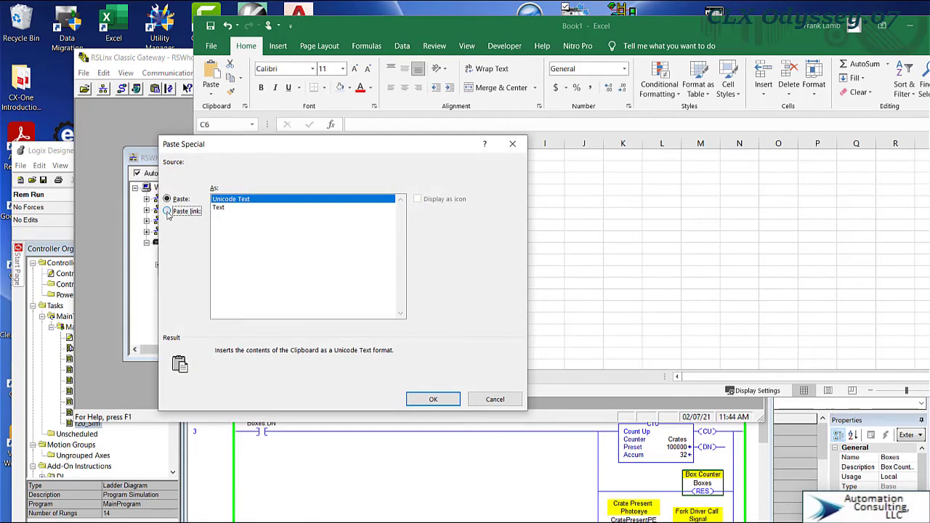
left_click(218, 208)
left_click(433, 398)
left_click(429, 248)
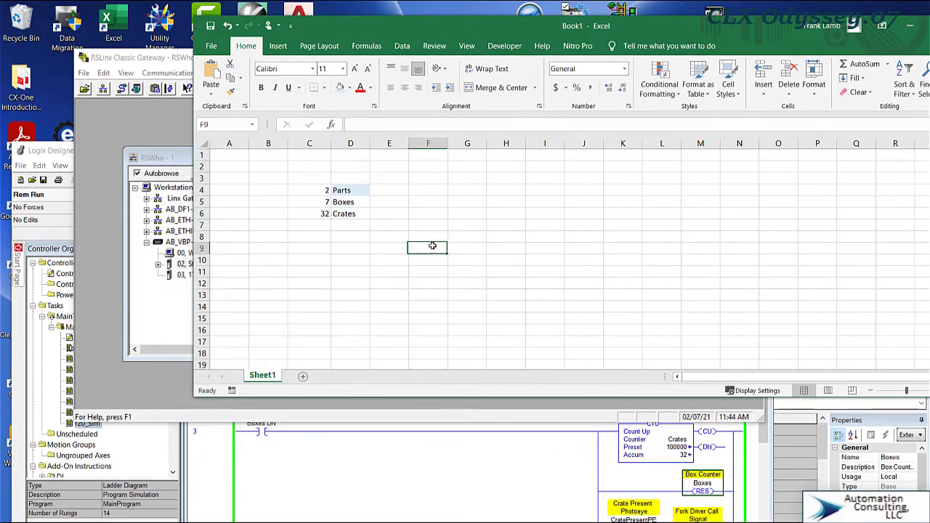
left_click(345, 203)
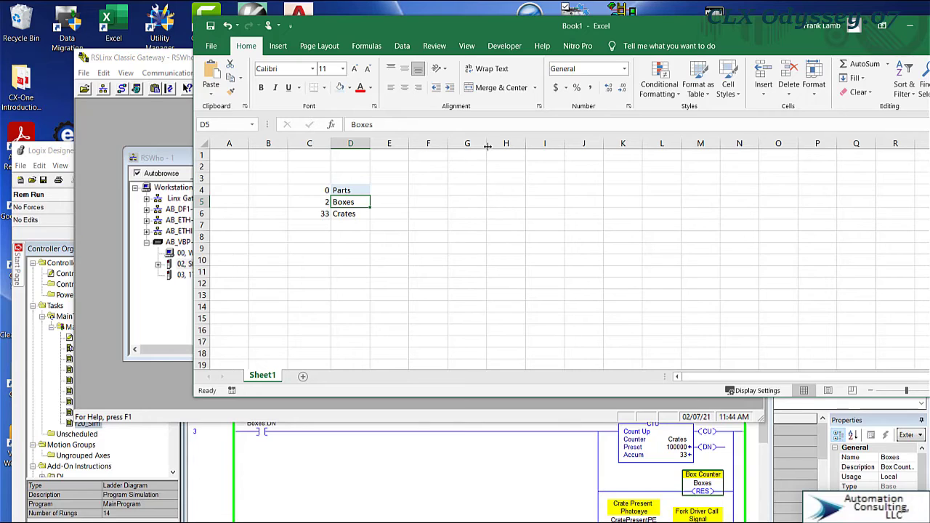
Increase the height of row 7 and enter "Button" in cell G7.
left_click(460, 223)
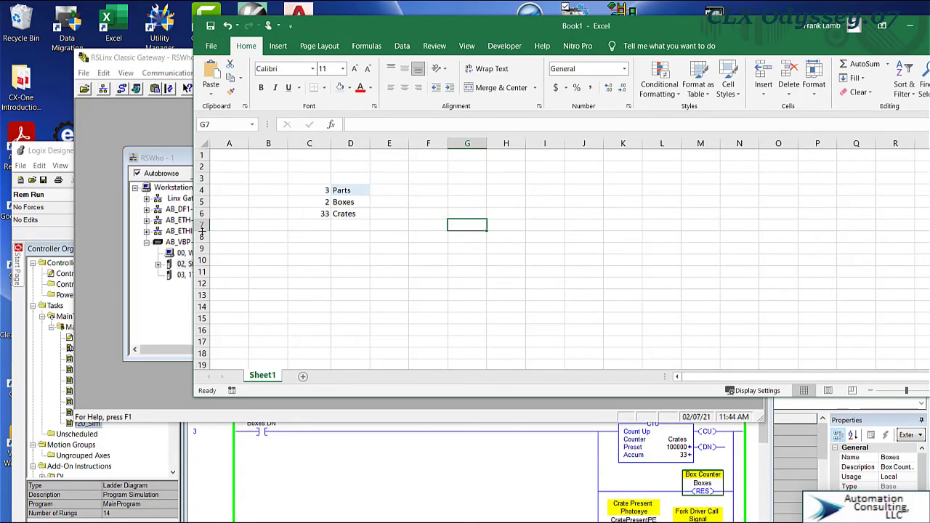
left_click_drag(205, 230, 205, 251)
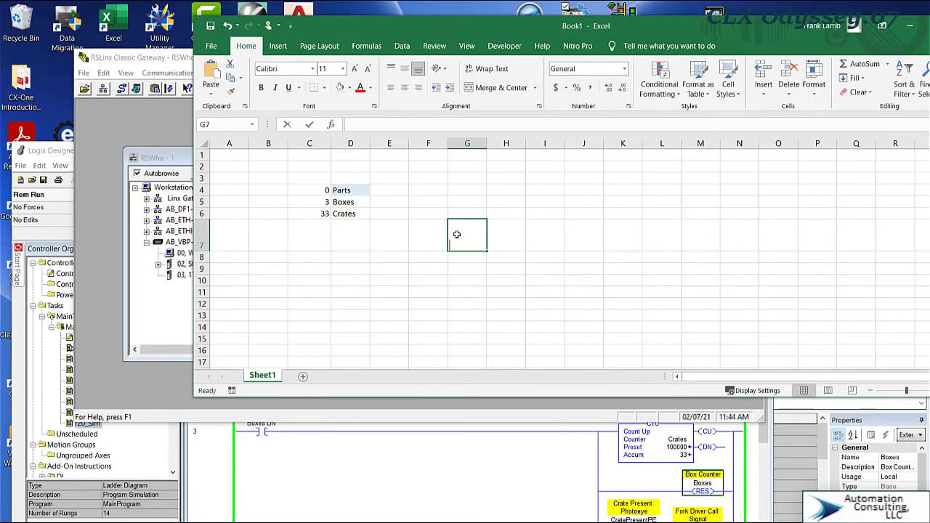
type("Button")
left_click(477, 270)
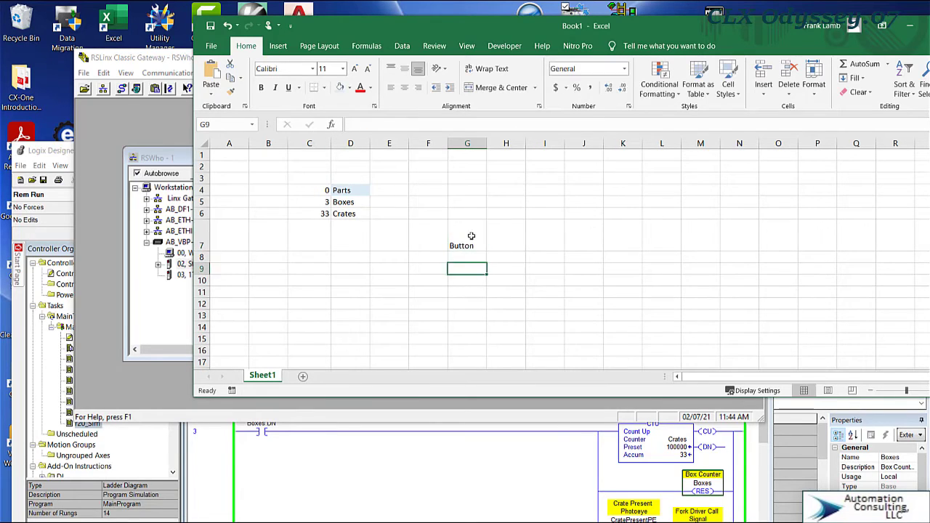
Make the Button cell bold, centred horizontally and vertically with a light gold fill, and slightly reduce row 7's height.
left_click(470, 235)
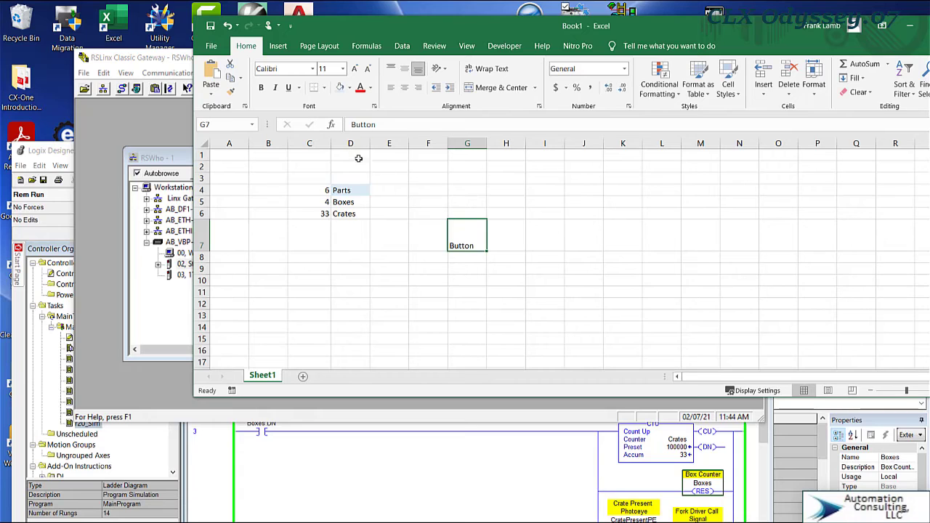
left_click(262, 89)
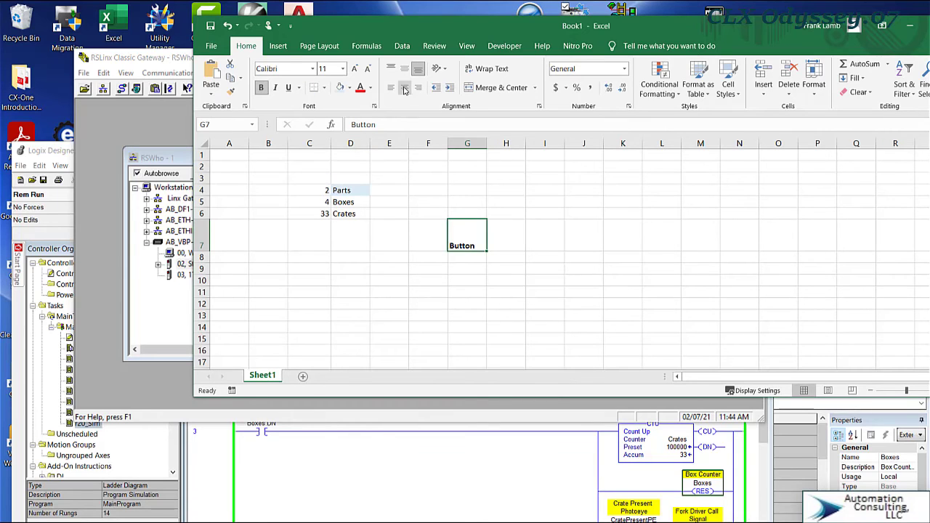
left_click(405, 88)
left_click(405, 68)
left_click_drag(207, 249, 206, 243)
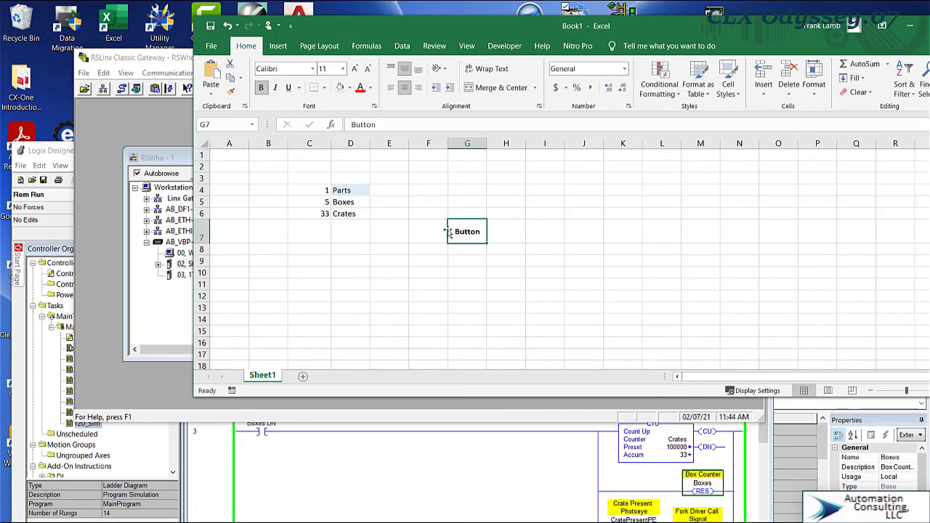
left_click(349, 87)
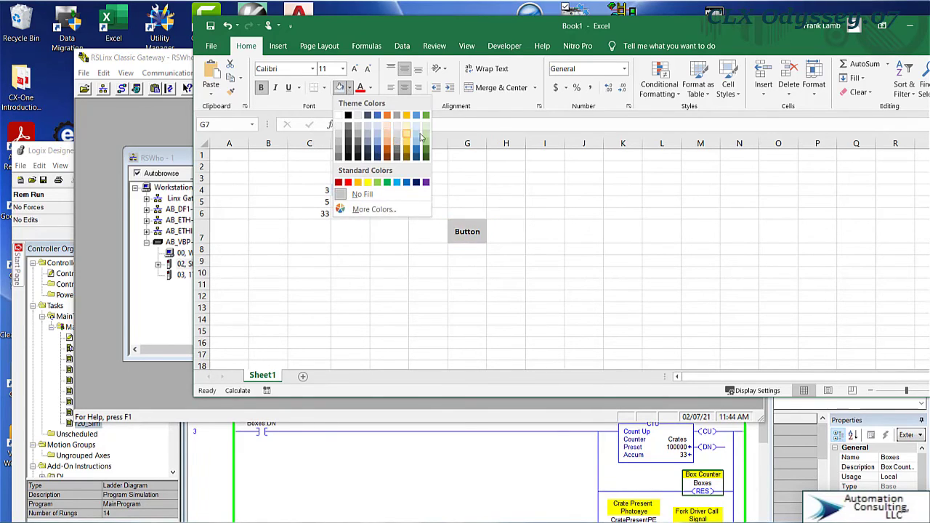
left_click(406, 134)
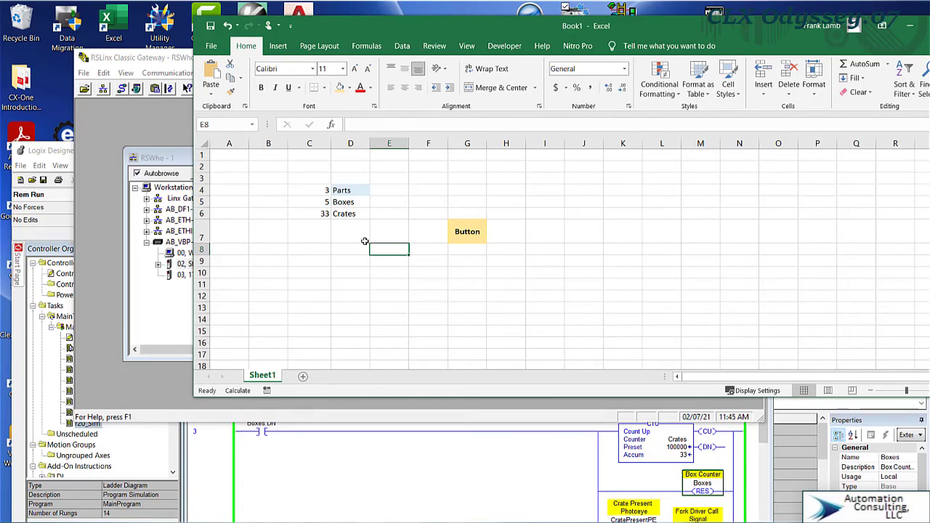
Delete the empty column F so the Button cell moves next to column E, and narrow column E to about half width.
left_click(427, 143)
right_click(427, 144)
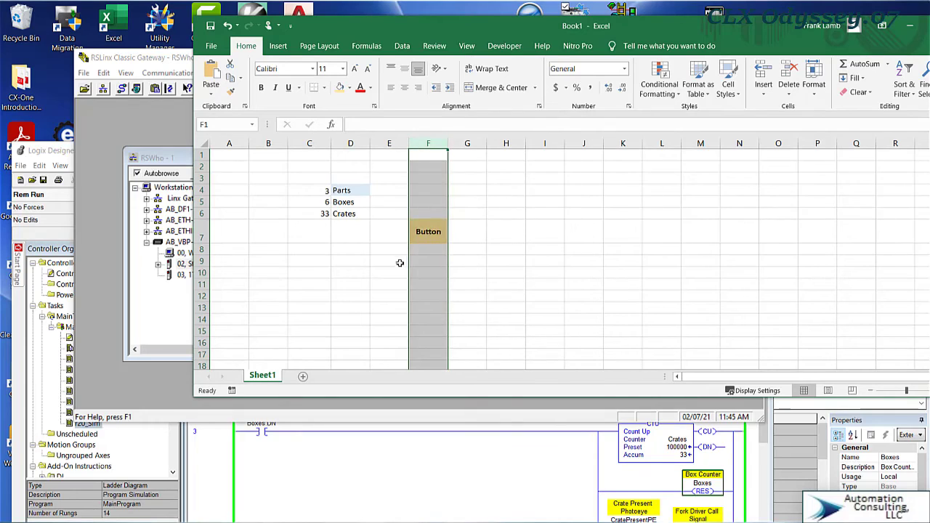
left_click(390, 238)
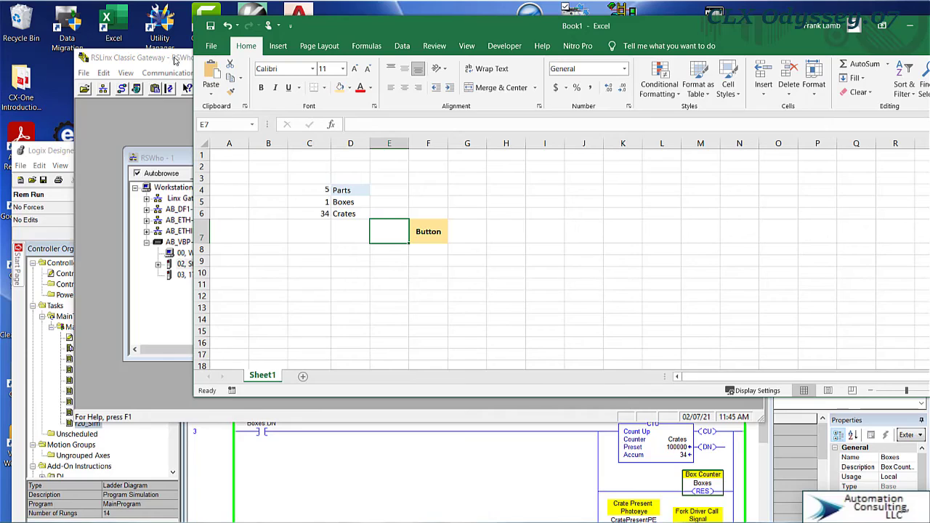
left_click(392, 251)
left_click(390, 234)
left_click(340, 204)
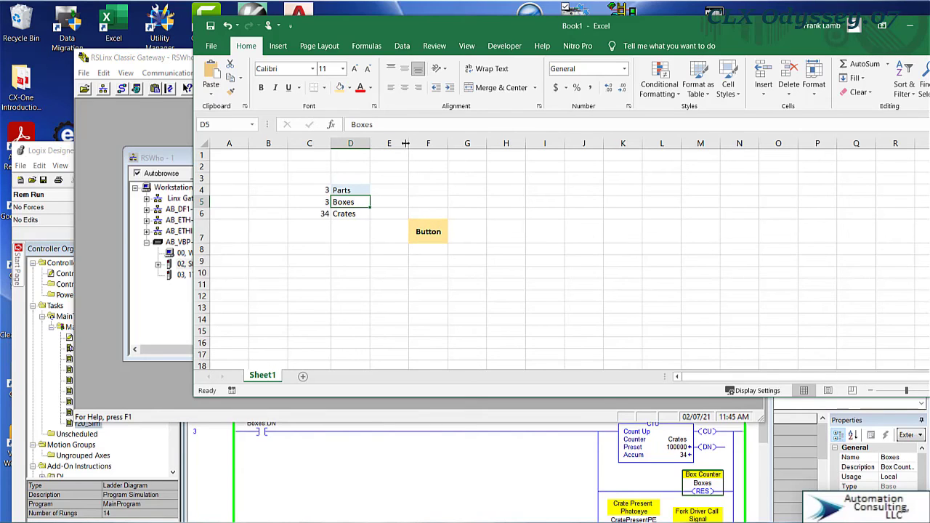
left_click_drag(408, 143, 387, 143)
left_click(372, 233)
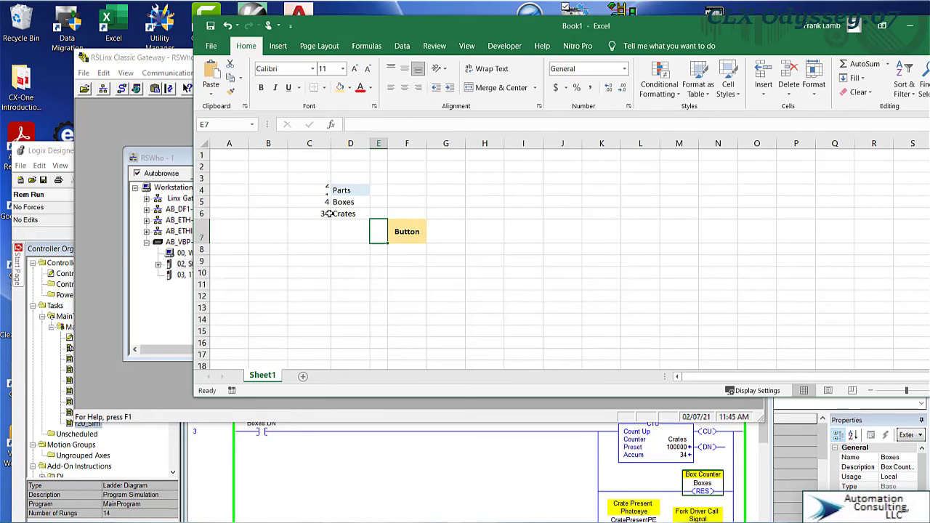
left_click(407, 236)
right_click(409, 238)
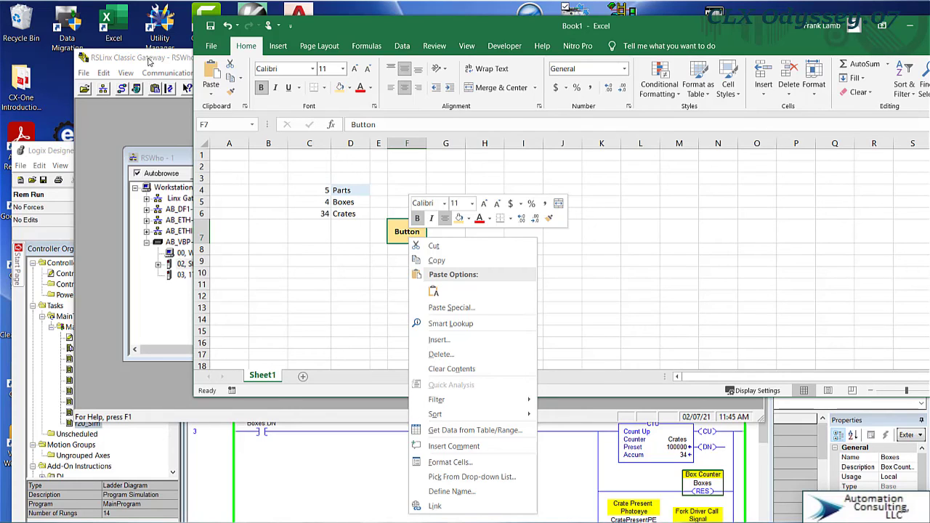
left_click(44, 151)
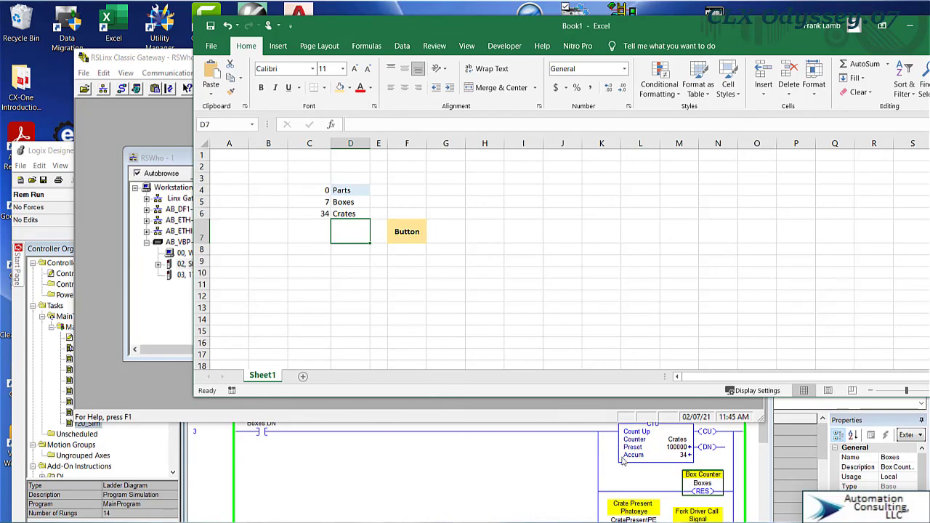
Switch back to the RSLinx Classic window.
mouse_move(683, 459)
left_click(143, 63)
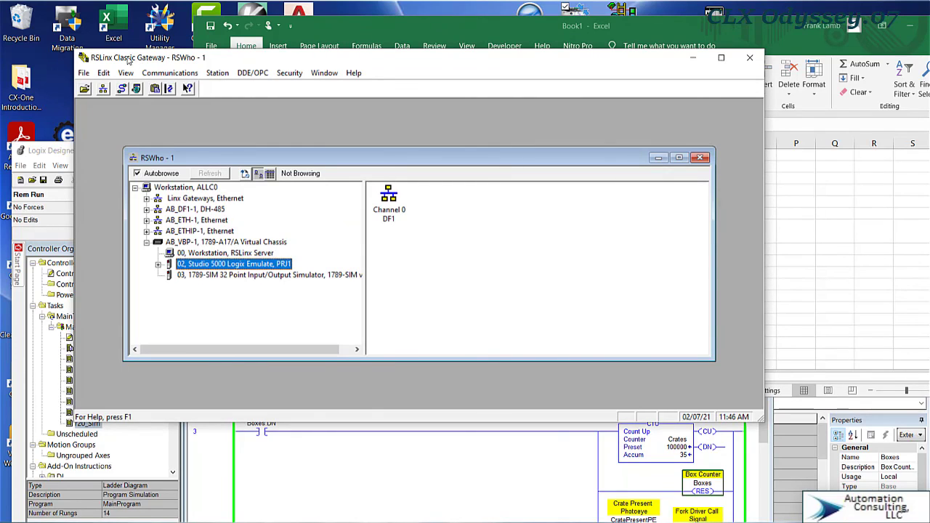